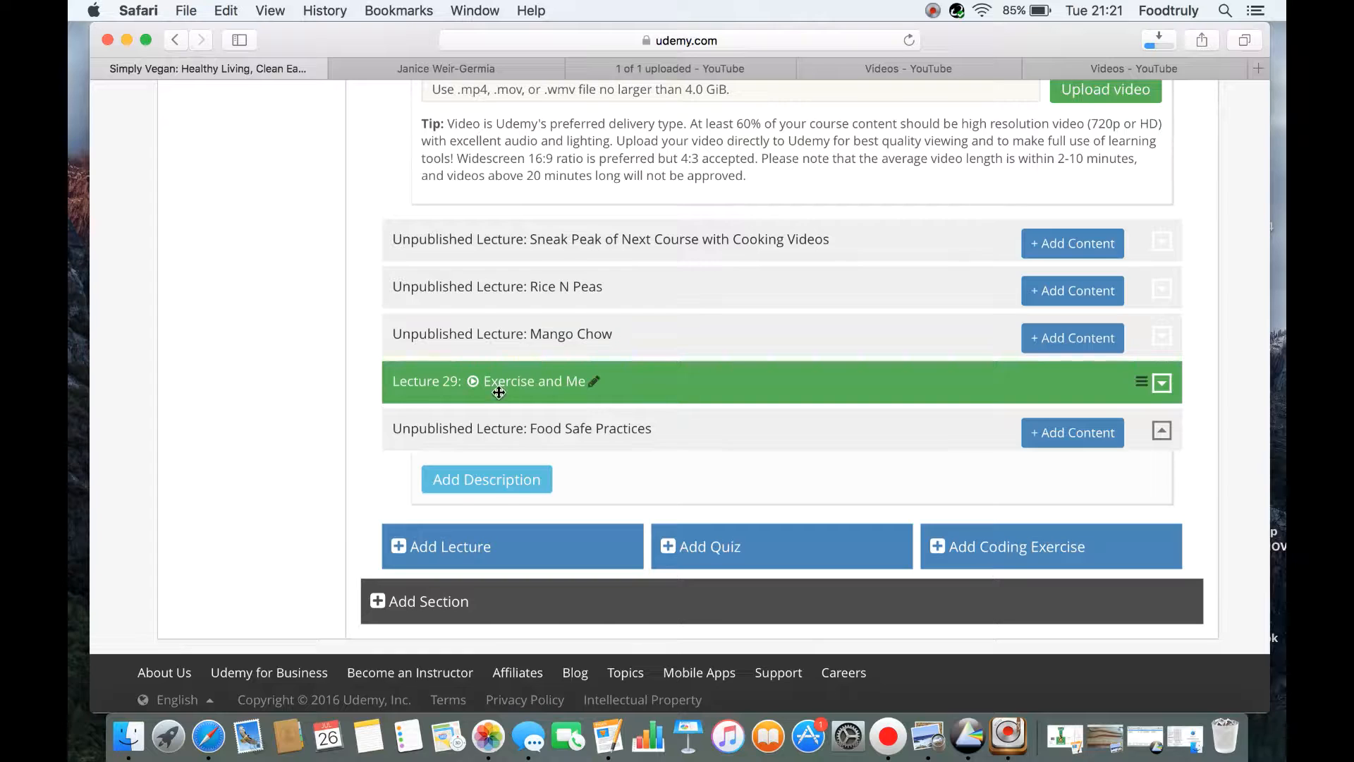
# Expand the Exercise and Me lecture and open its options for adding resources
pyautogui.click(1162, 383)
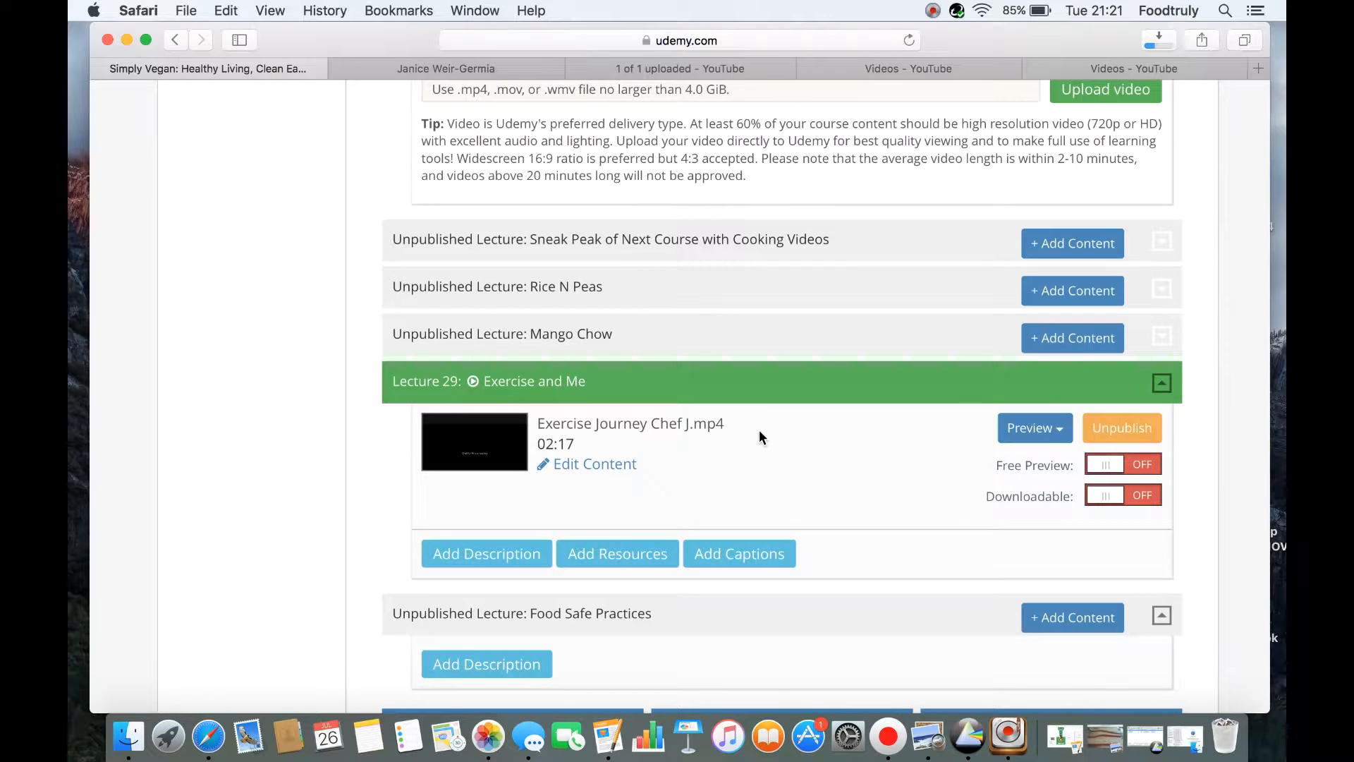
pyautogui.click(603, 555)
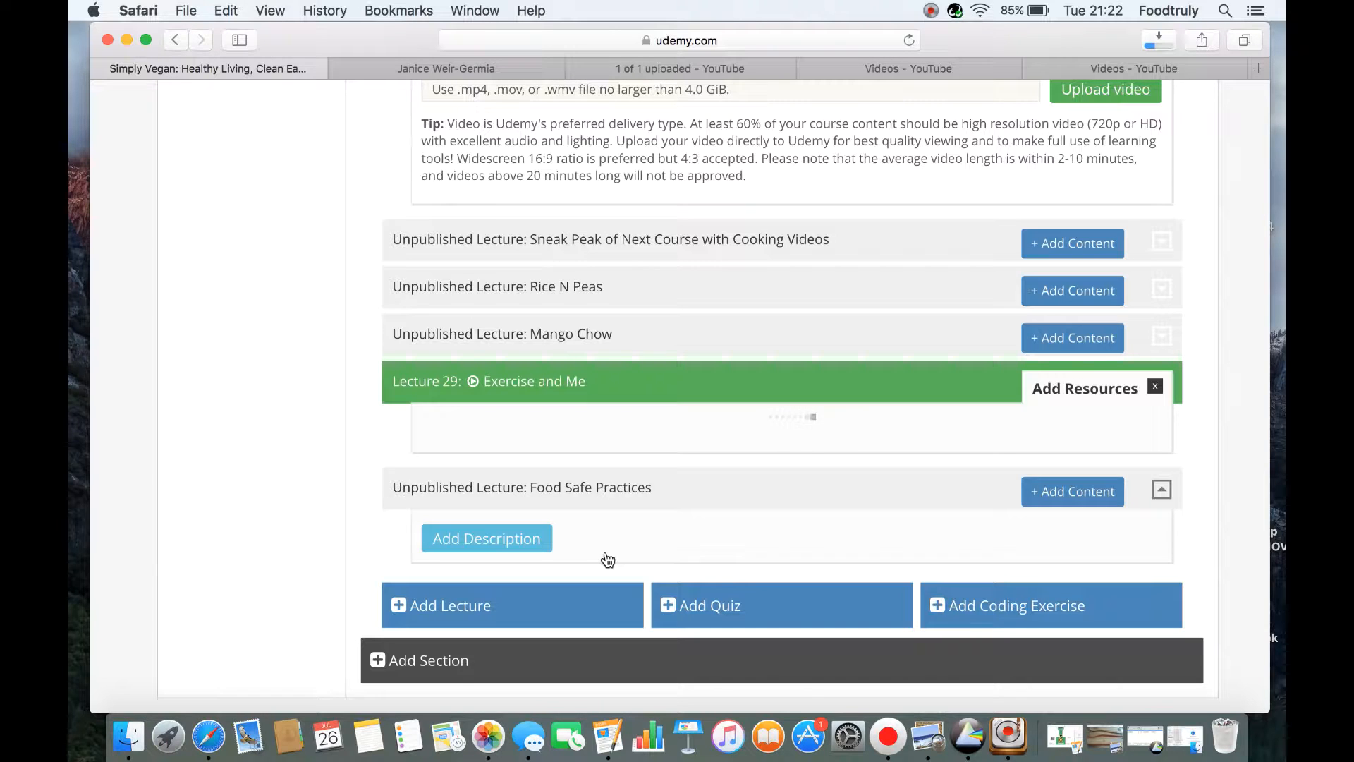
# Start a new quiz at the end of the curriculum and title it "Exercise Tips"
pyautogui.click(690, 613)
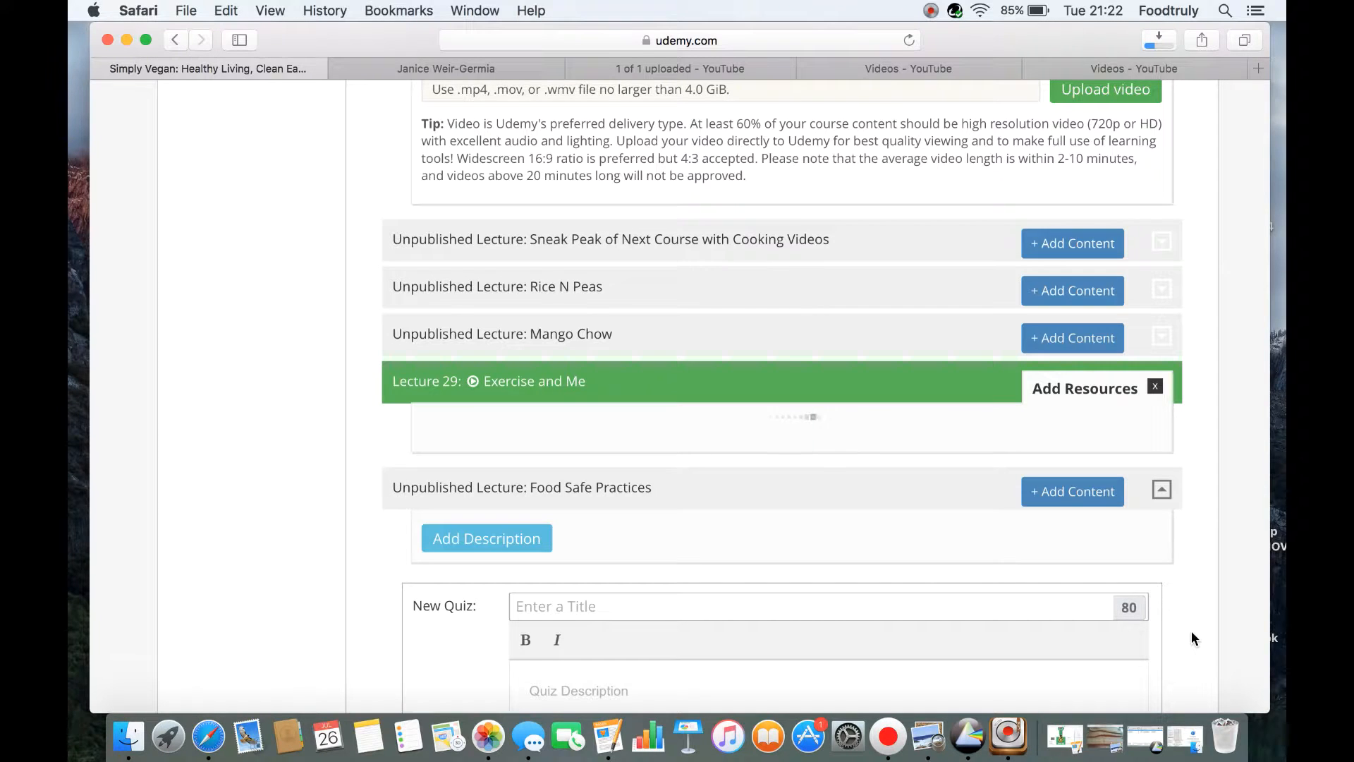
pyautogui.scroll(-5, 1191, 630)
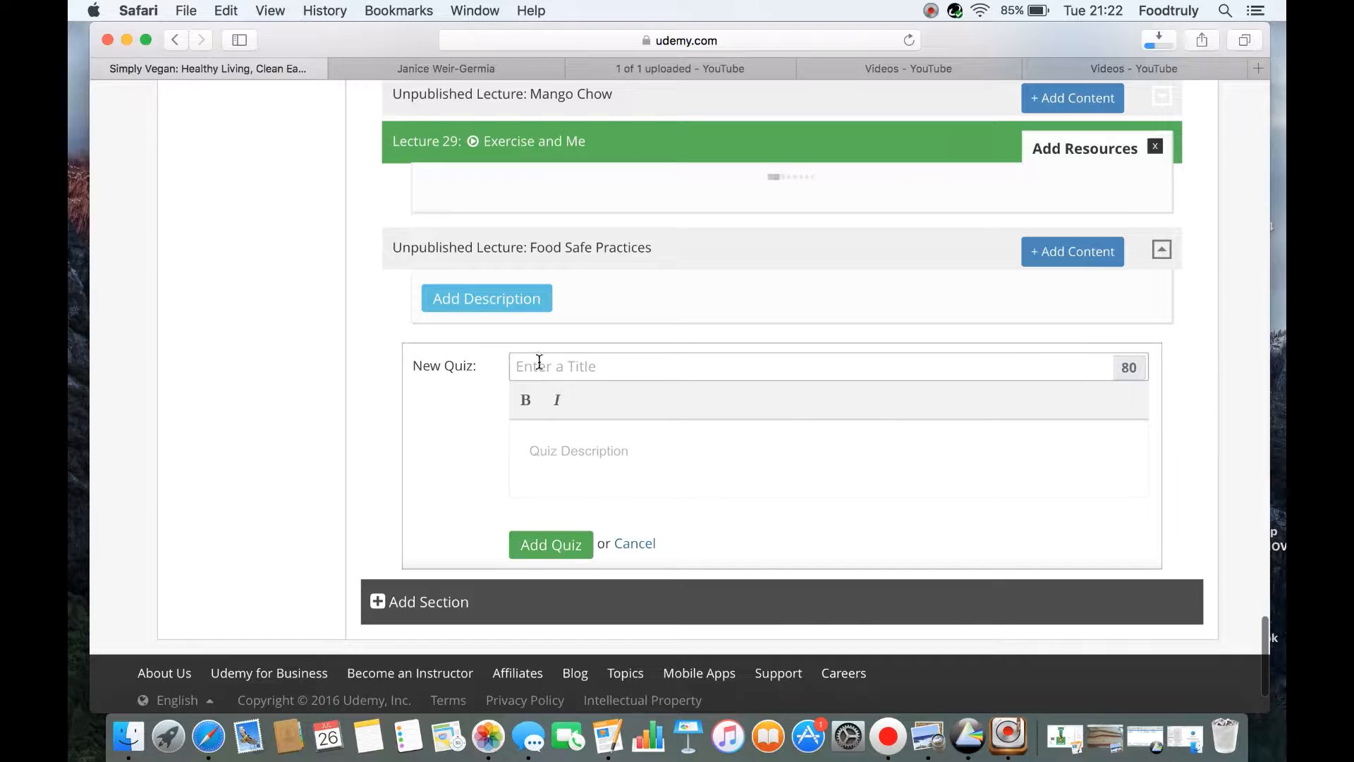
pyautogui.click(665, 363)
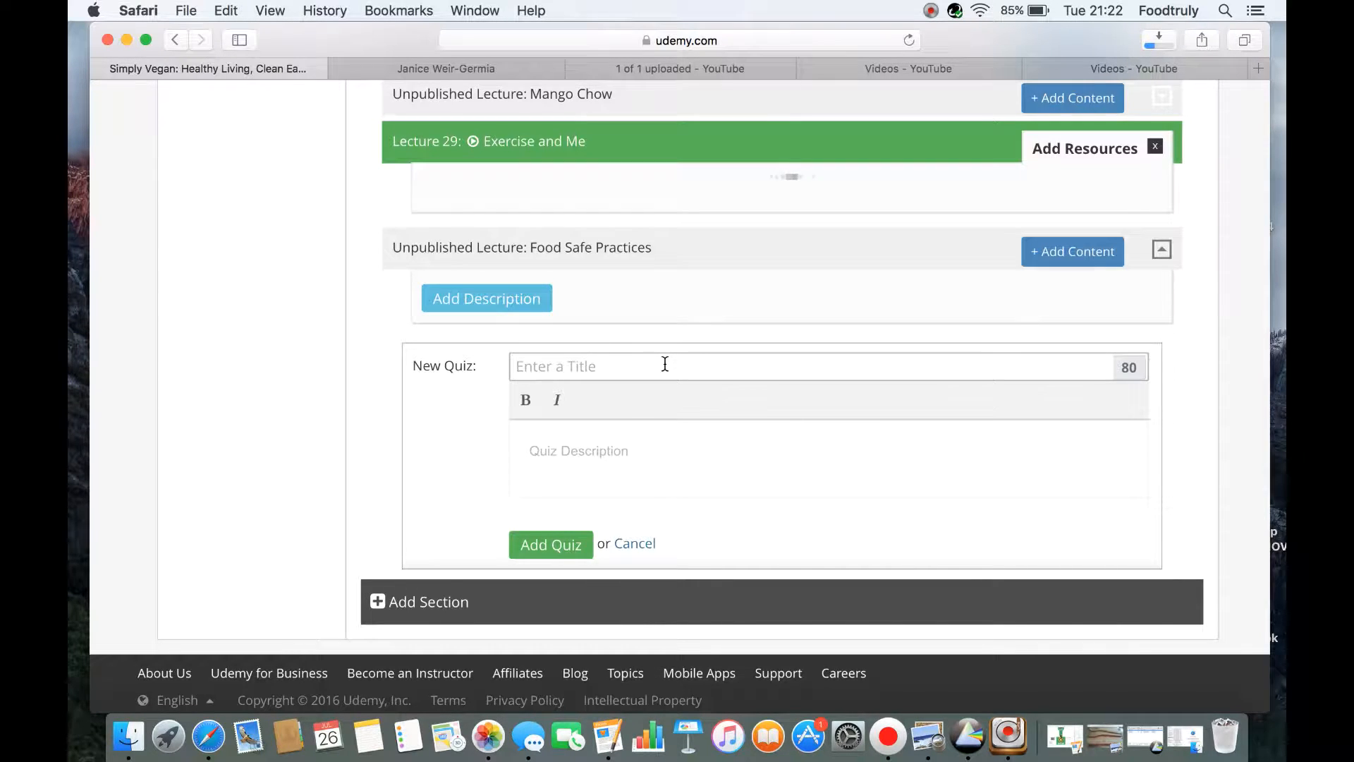
pyautogui.write('Exertcise Tips')
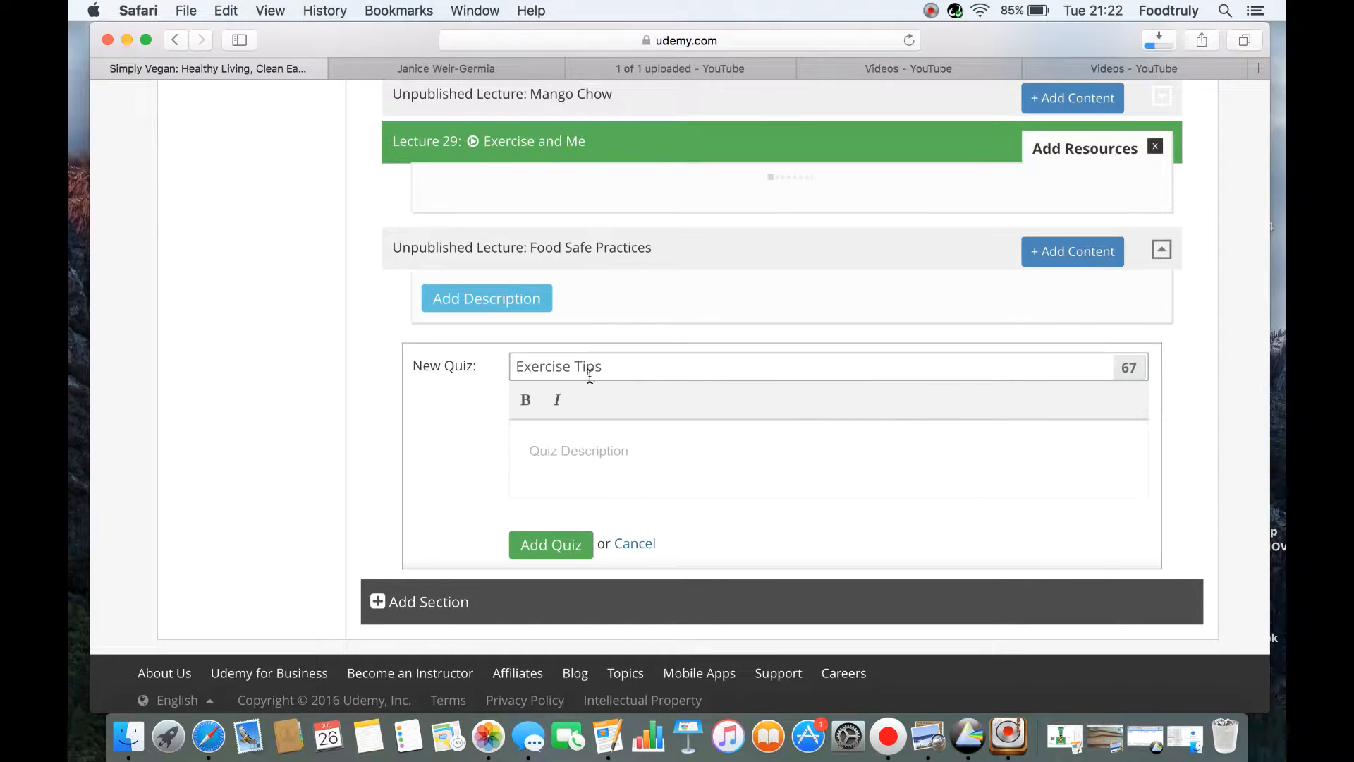
# Enter the quiz description "What are the rules of resting in between reps?", try to add the quiz, and cancel it
pyautogui.click(549, 451)
pyautogui.write('What ')
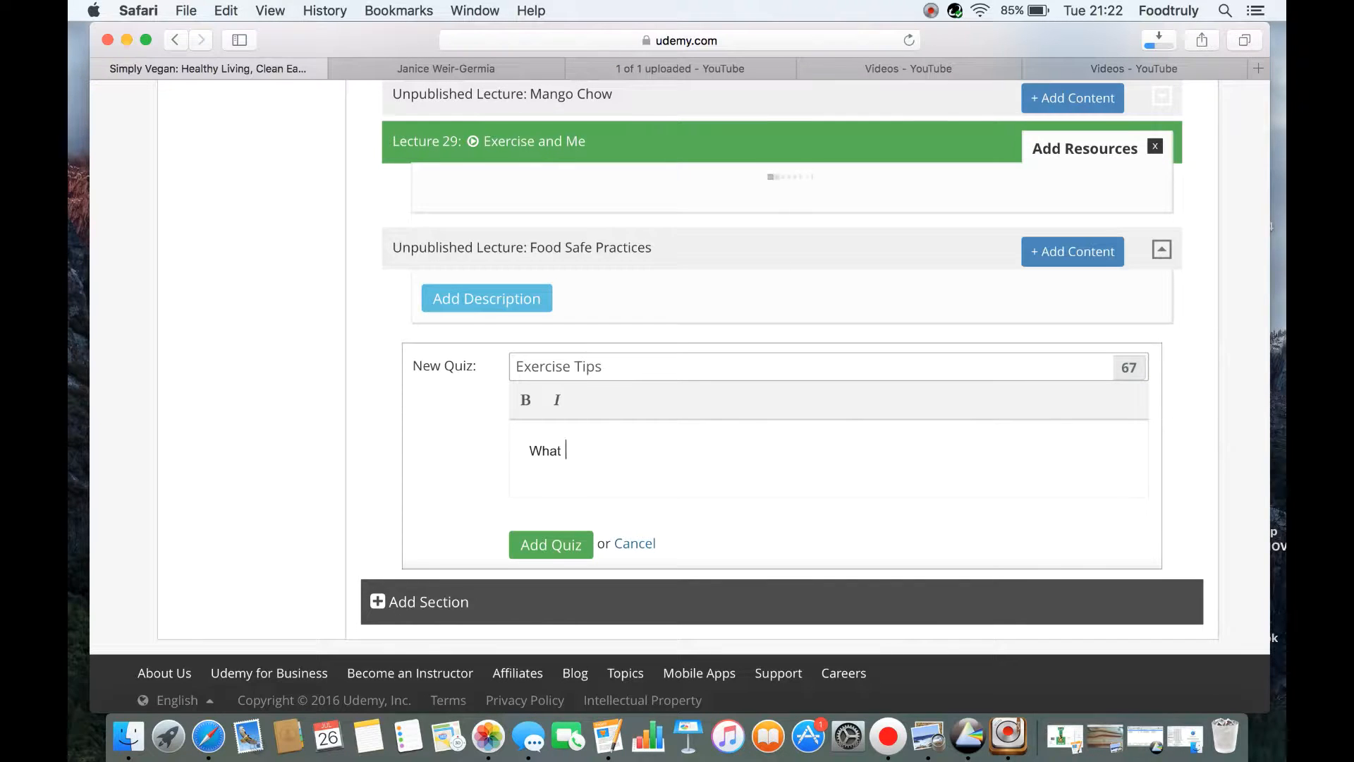
pyautogui.write('are the rules of resti')
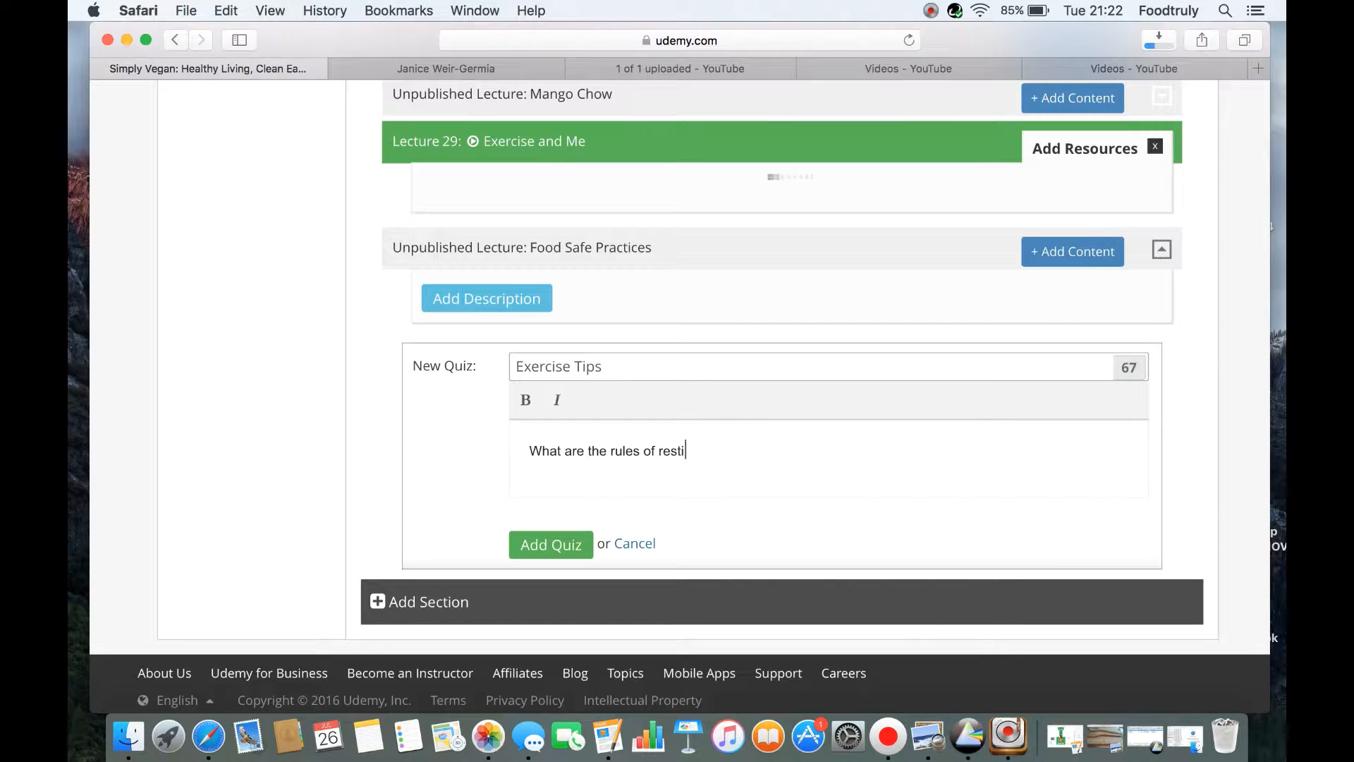
pyautogui.write('ng in between reps')
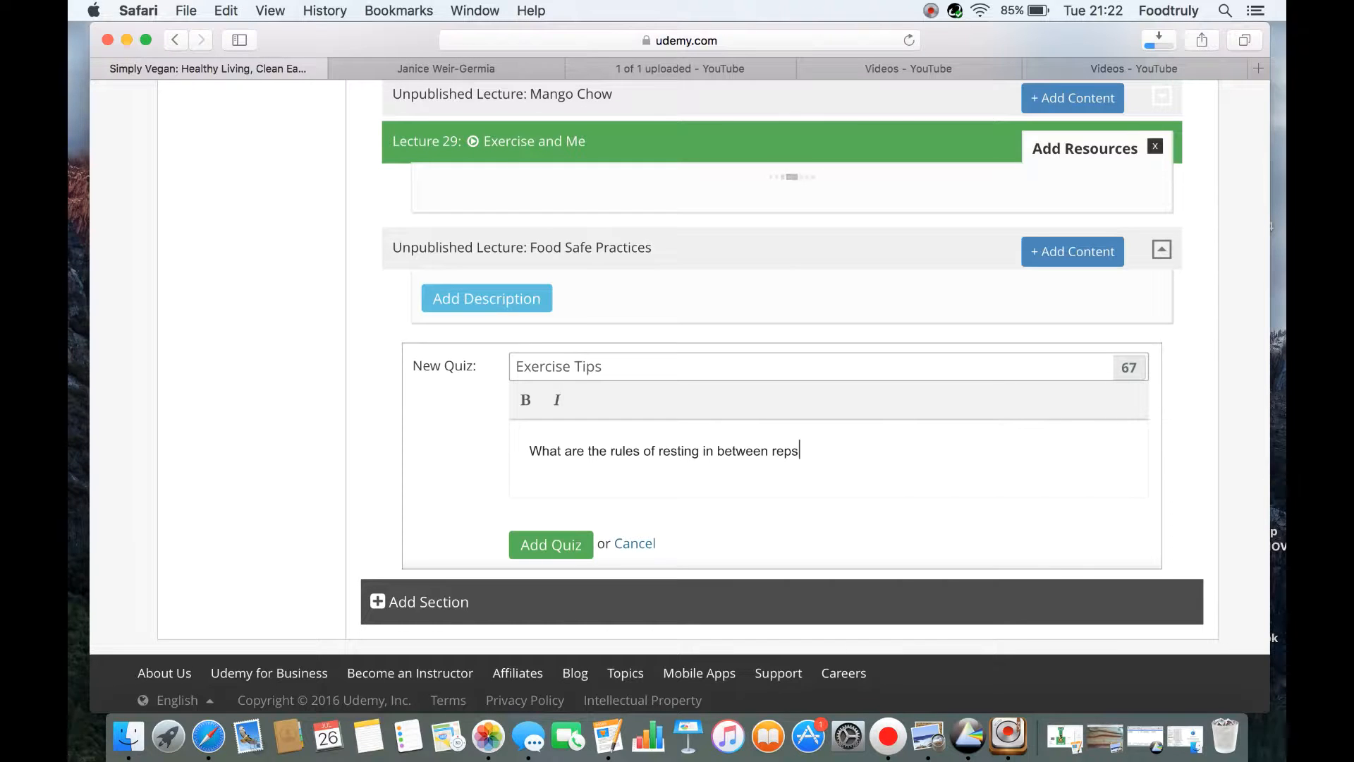
pyautogui.write('?')
pyautogui.click(527, 547)
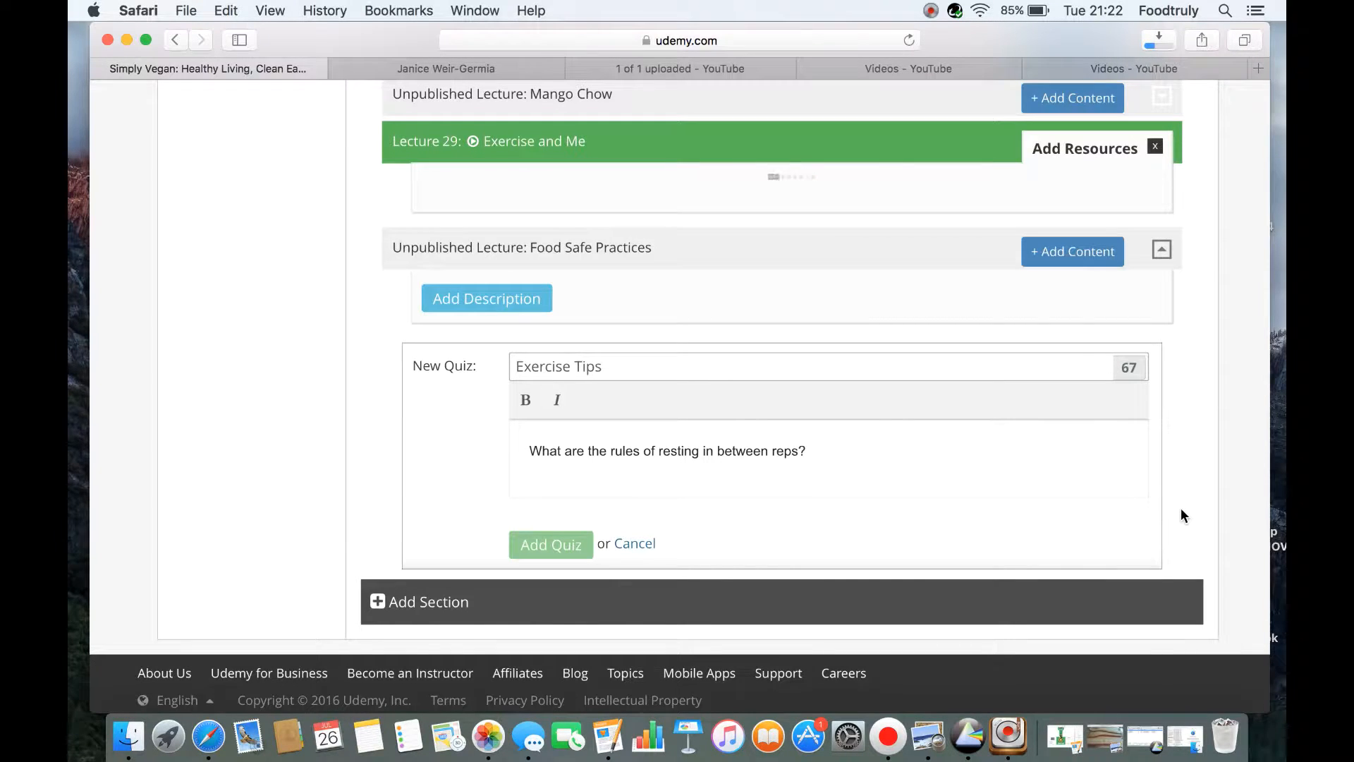
pyautogui.click(635, 544)
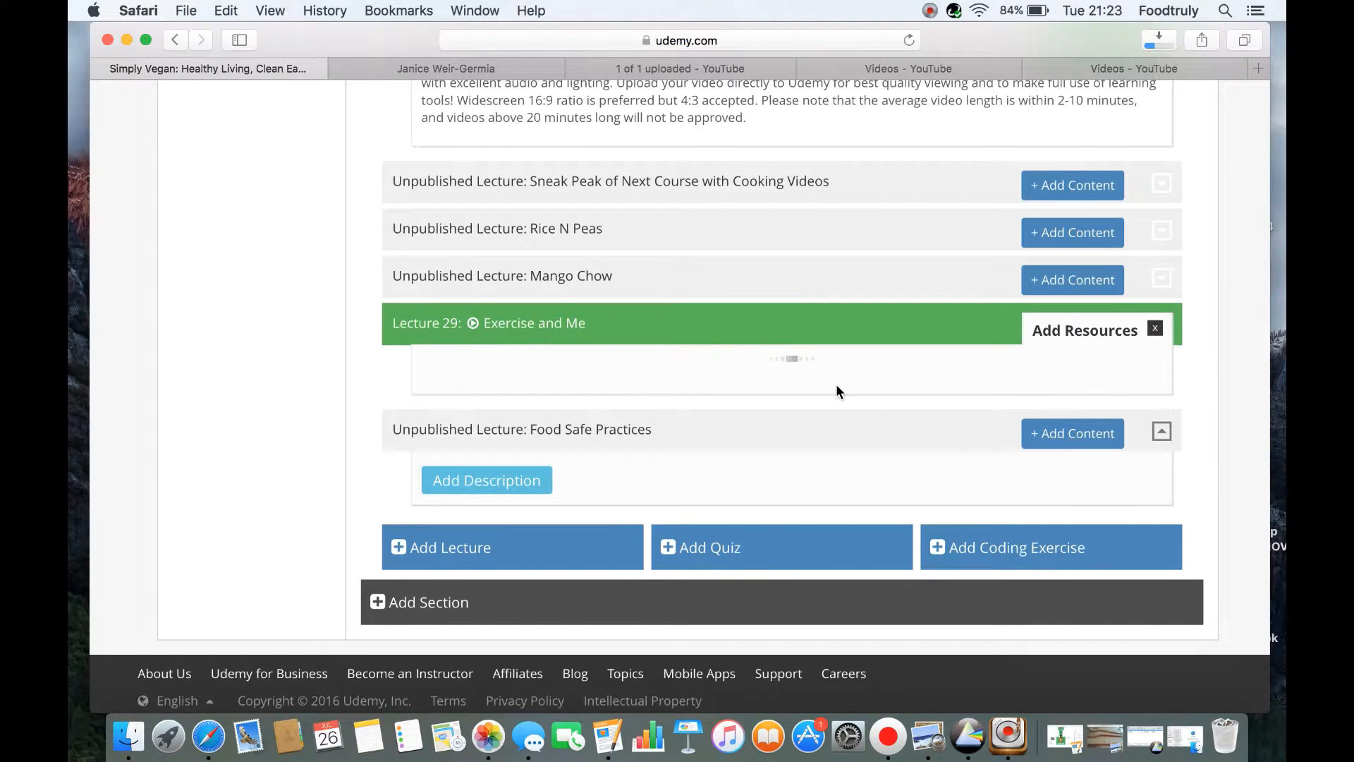
# Try to add a new lecture titled "How to Swim the Butterfly" and cancel its creation
pyautogui.click(484, 551)
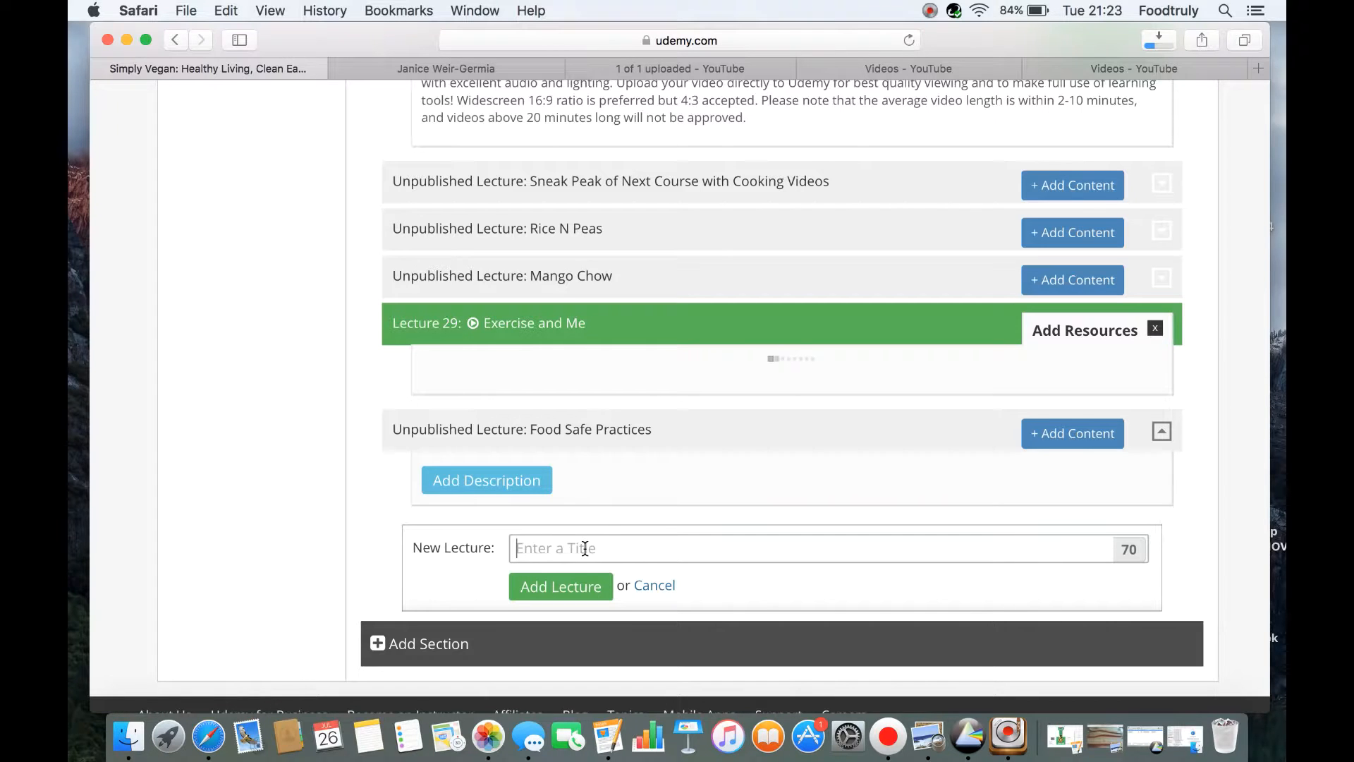
pyautogui.write('How to Swim the Butterfly')
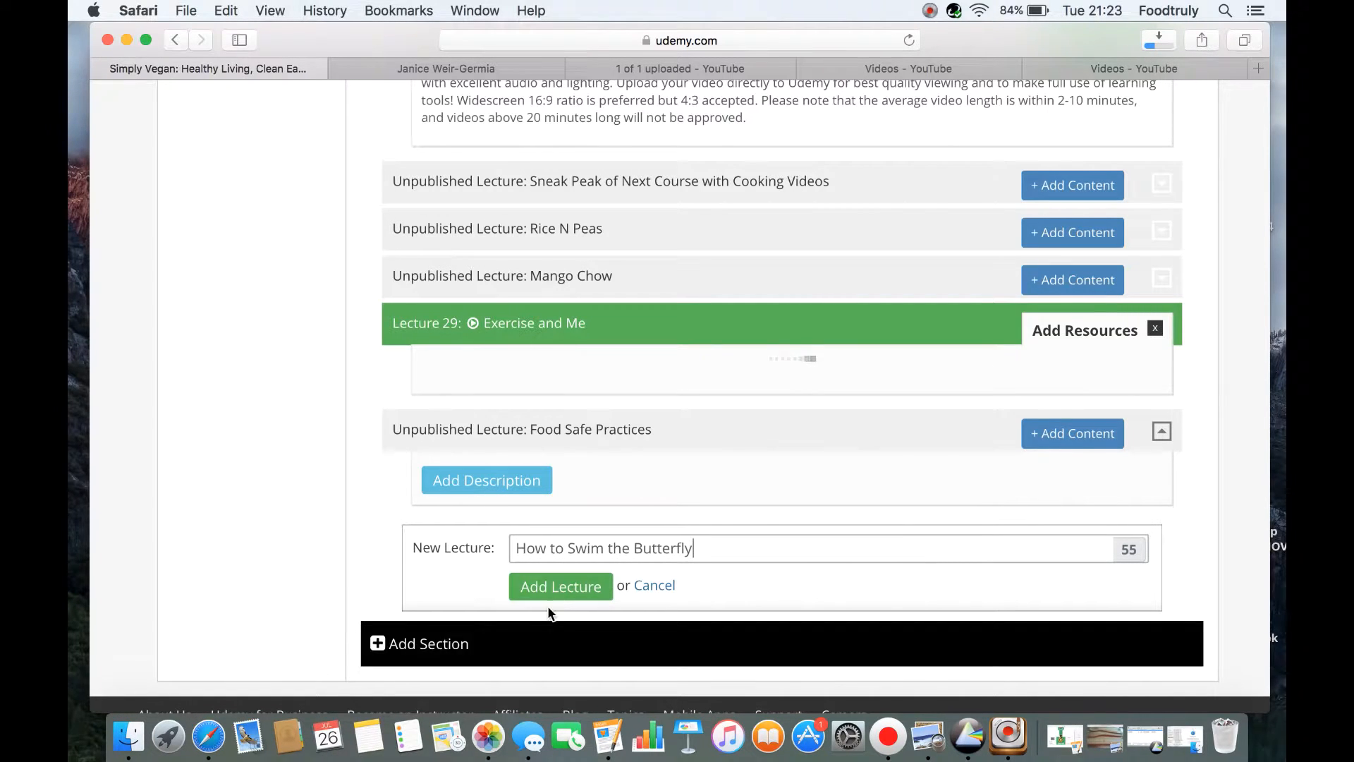
pyautogui.click(562, 588)
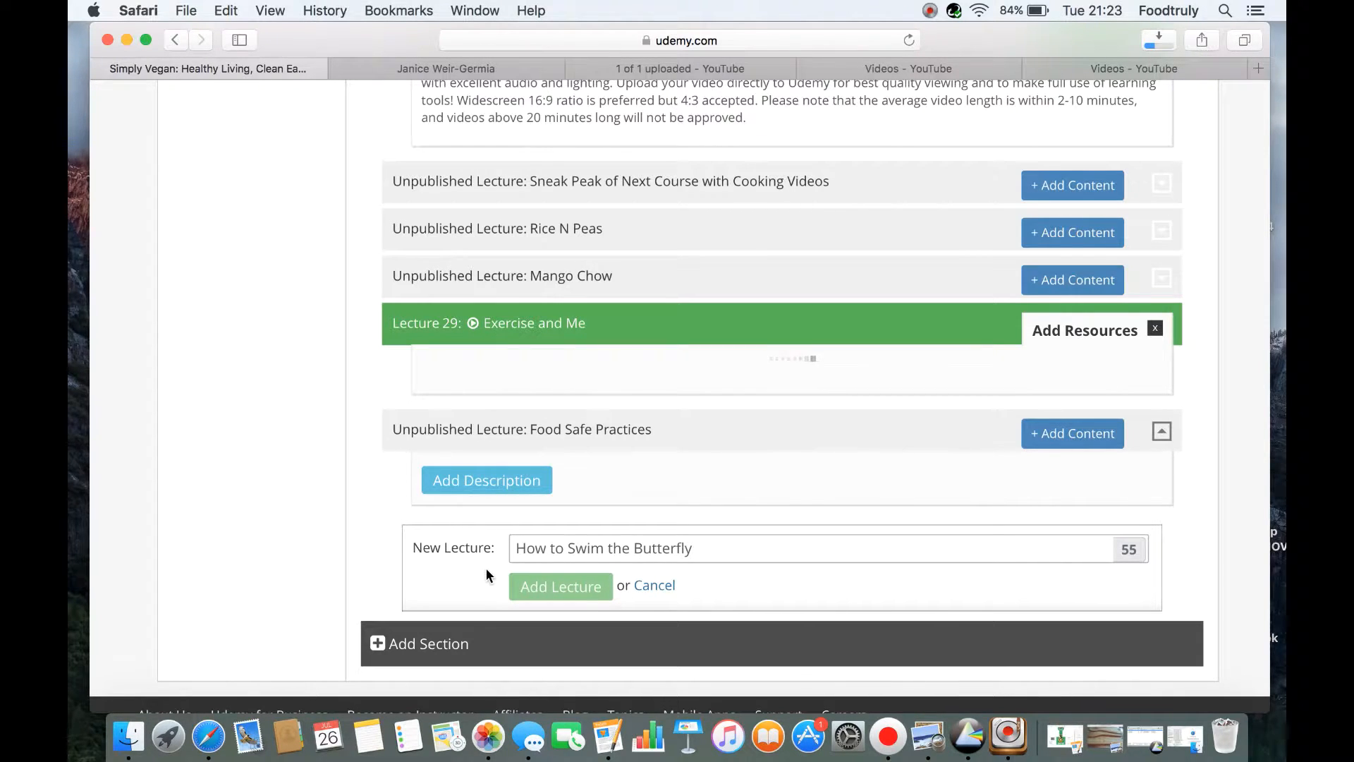
pyautogui.moveTo(489, 565); pyautogui.dragTo(621, 587)
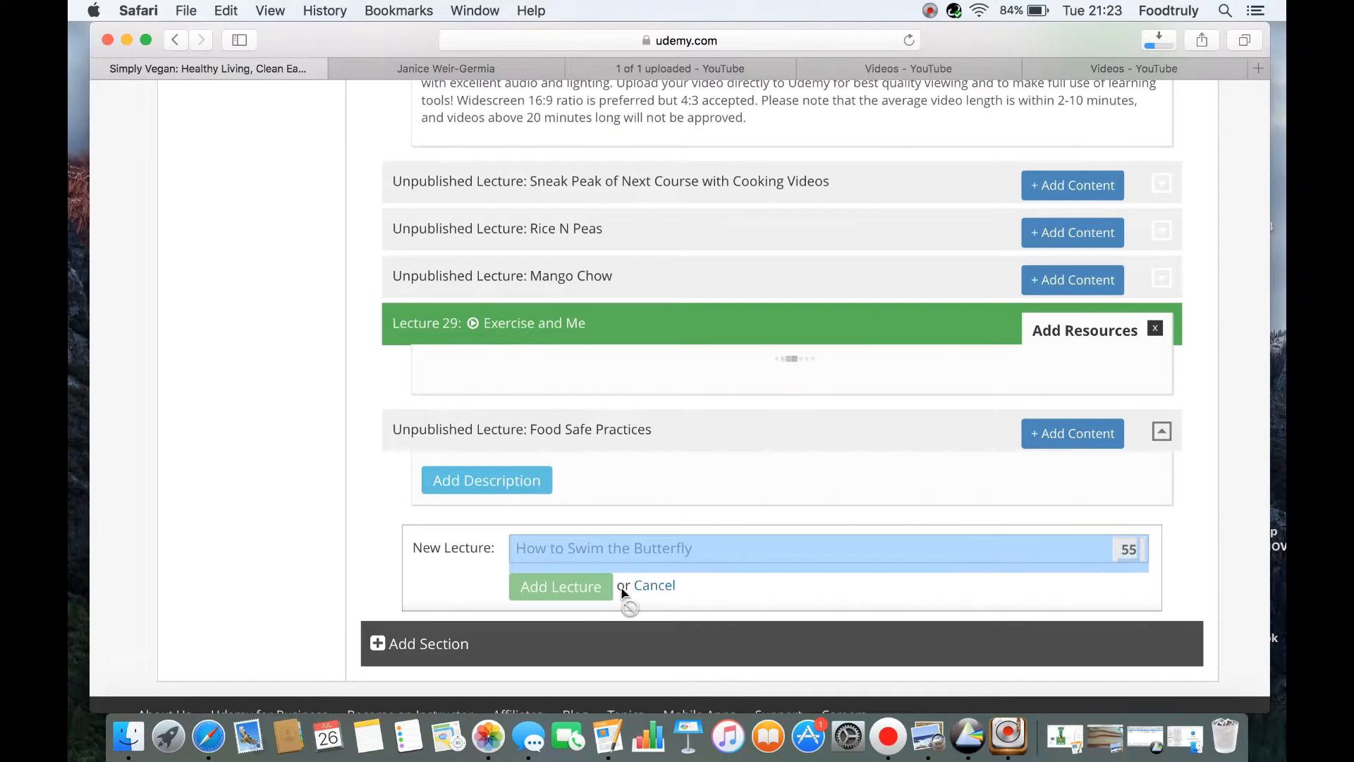
pyautogui.click(655, 585)
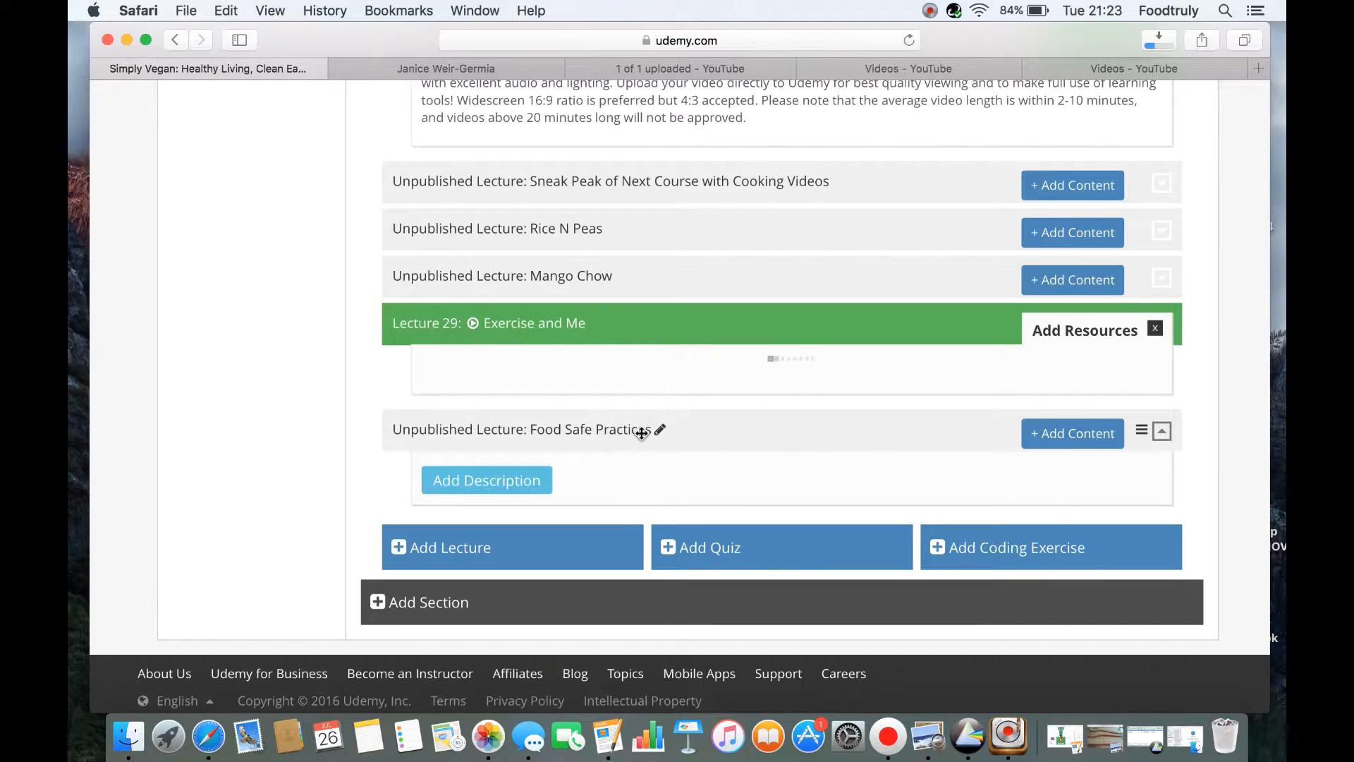
# Move the Food Safe Practices lecture directly above Sneak Peak of Next Course with Cooking Videos
pyautogui.moveTo(724, 431); pyautogui.dragTo(698, 166)
pyautogui.moveTo(700, 39); pyautogui.dragTo(735, 598)
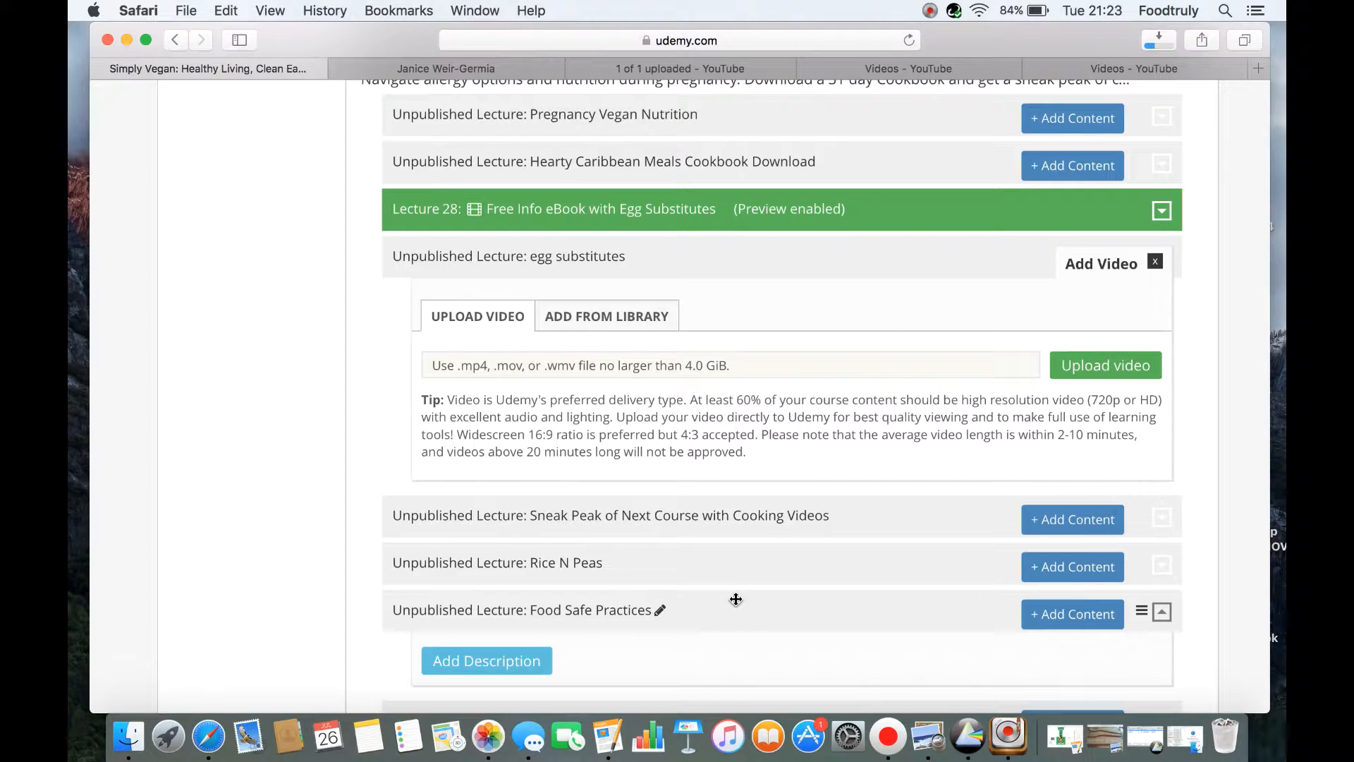
pyautogui.moveTo(734, 595); pyautogui.dragTo(741, 539)
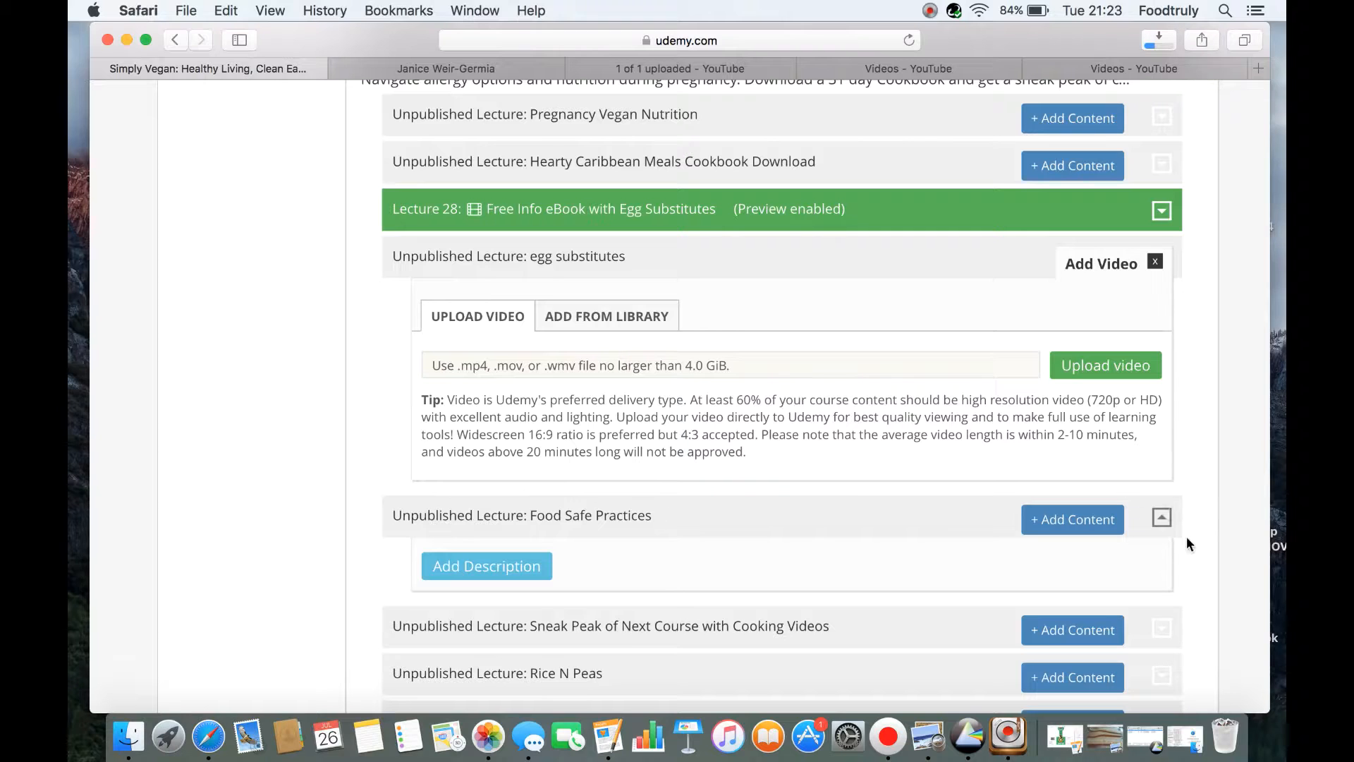
# Reorder the Food Safe Practices lecture so it sits between Mango Chow and Exercise and Me
pyautogui.scroll(-5, 1192, 539)
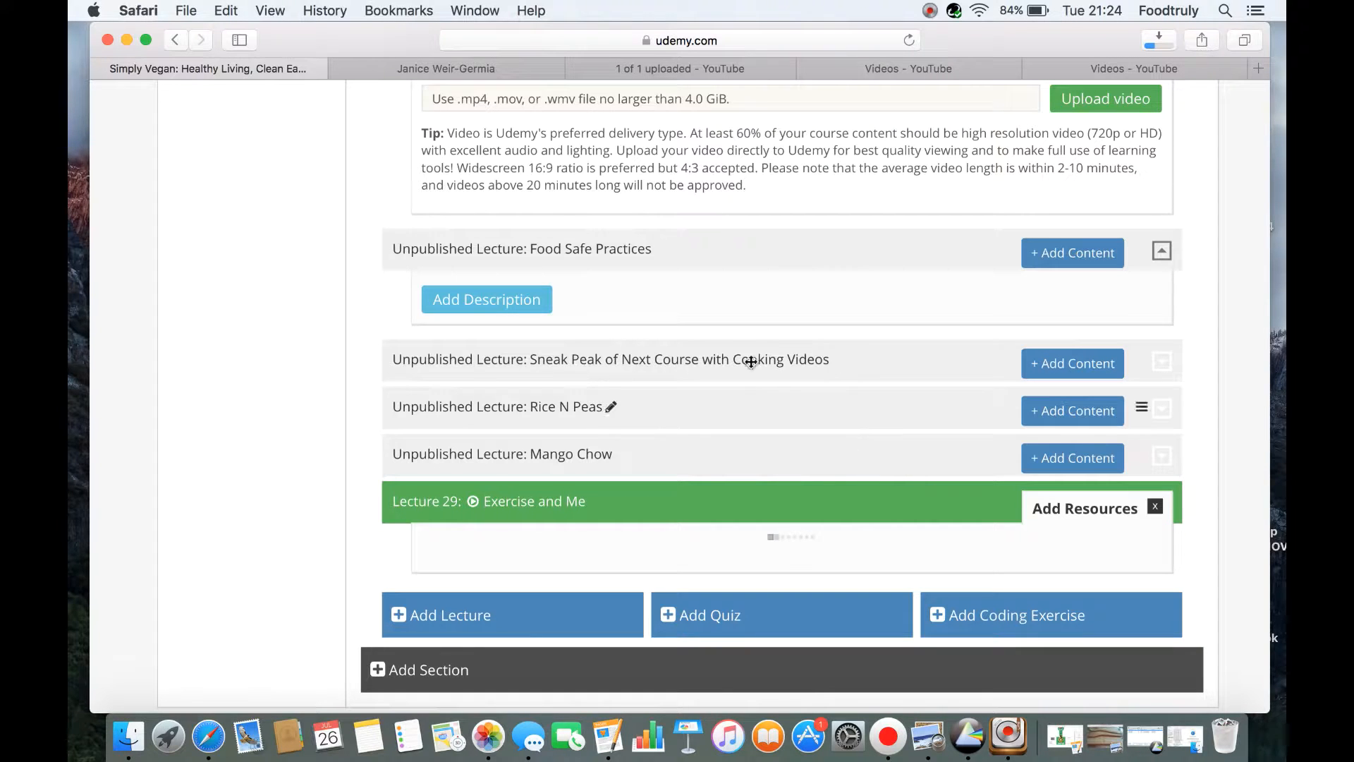
pyautogui.moveTo(595, 249); pyautogui.dragTo(552, 397)
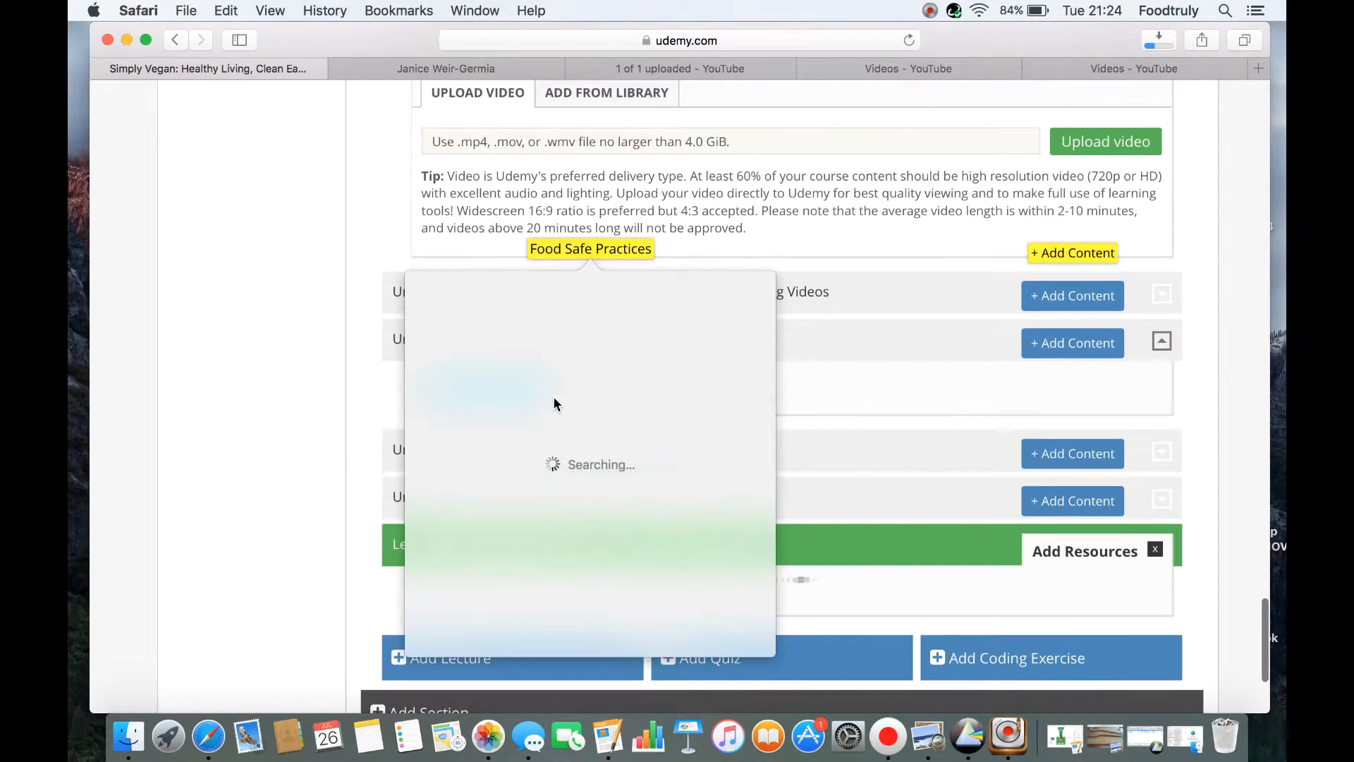
pyautogui.click(359, 470)
pyautogui.moveTo(588, 340); pyautogui.dragTo(599, 435)
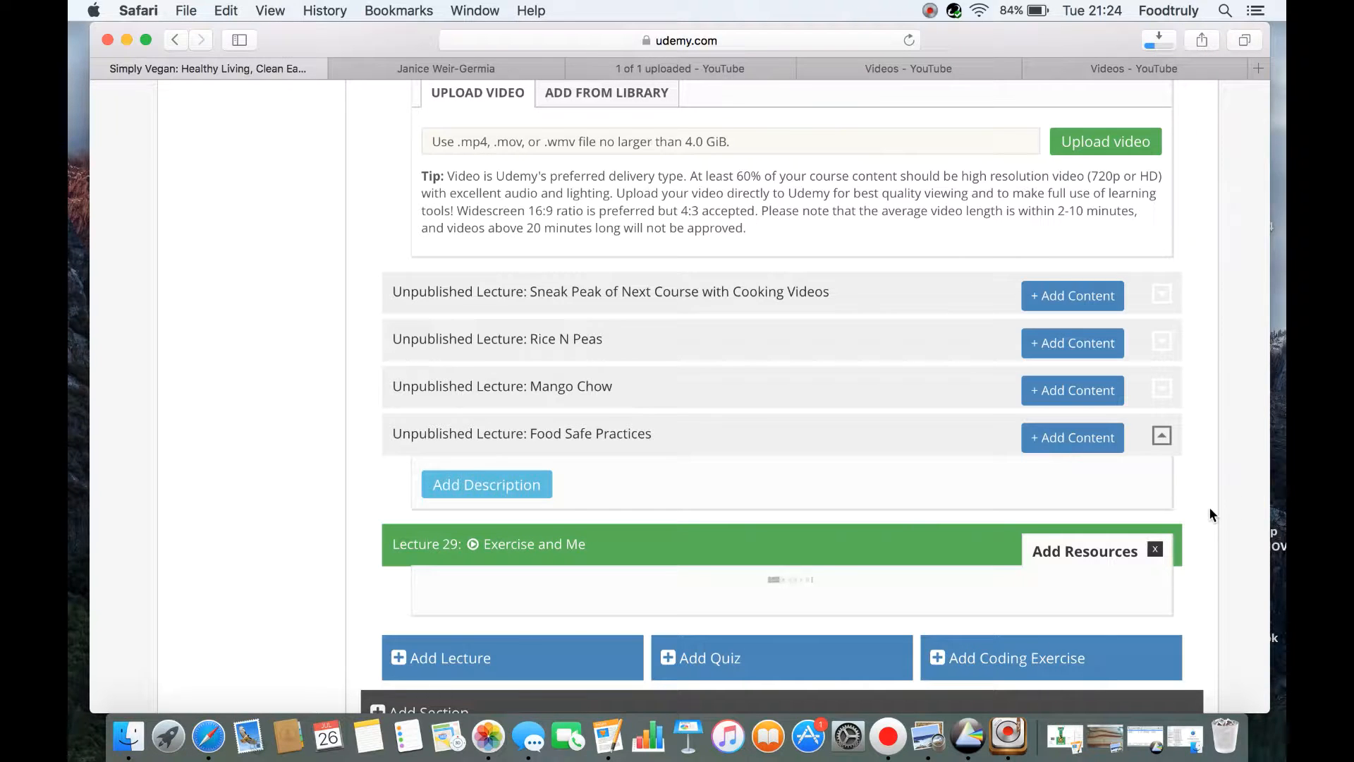
# Look through the curriculum up to the course header and examine the publication status and the option to submit for review
pyautogui.scroll(10, 1208, 507)
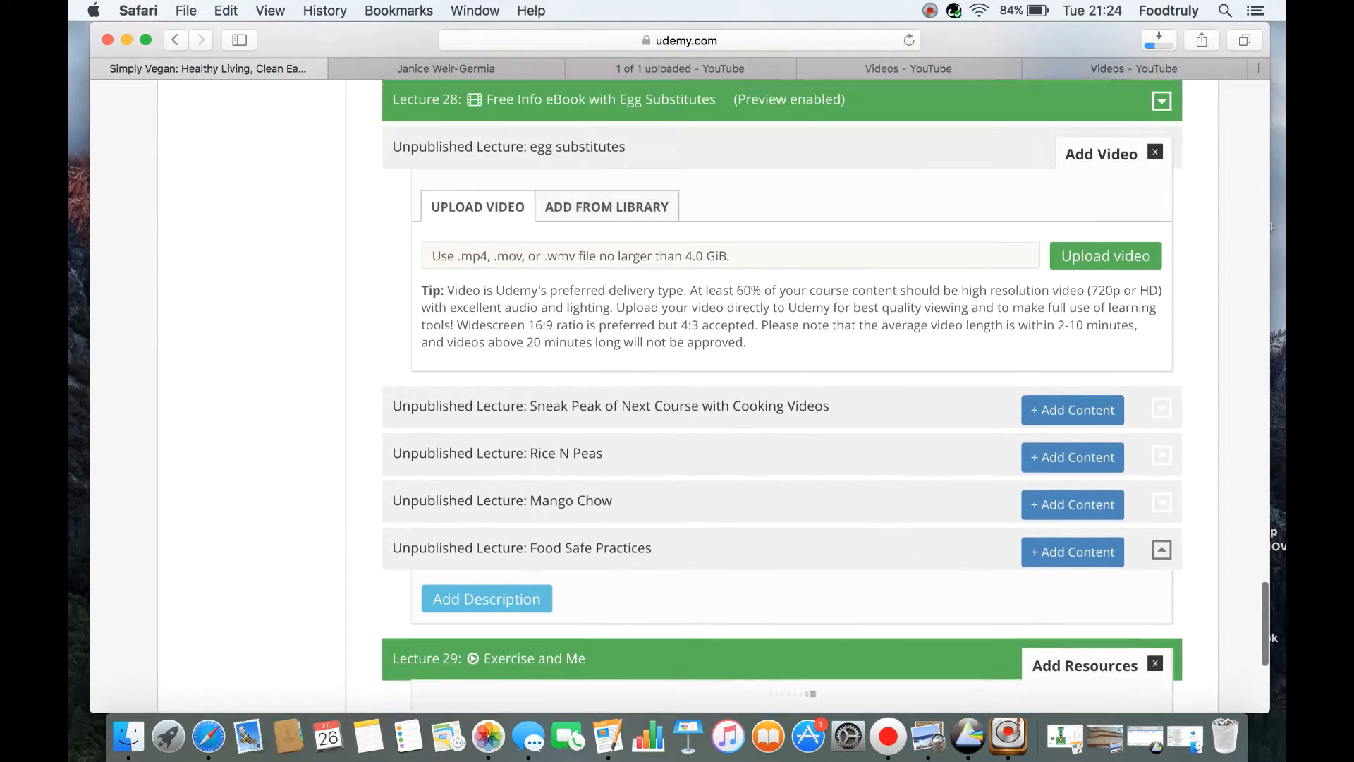
pyautogui.scroll(13, 781, 395)
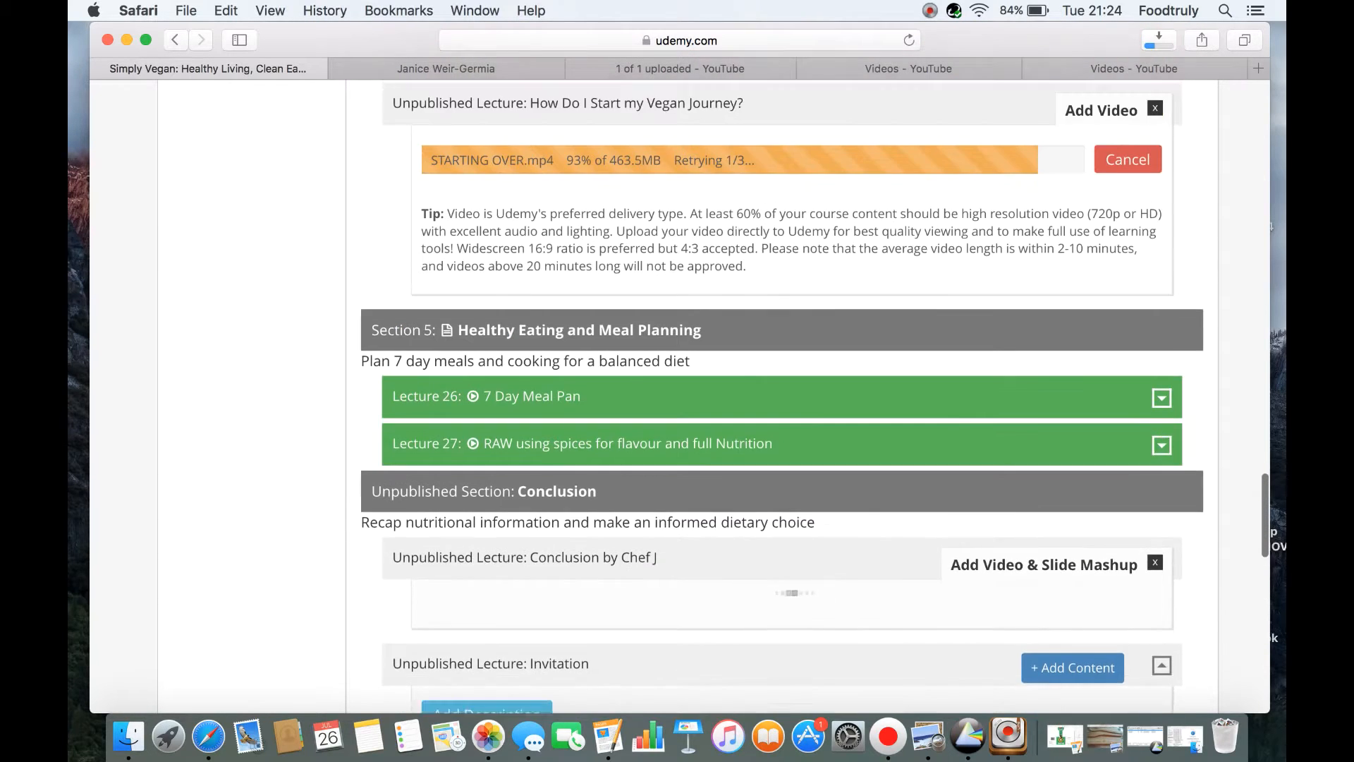
pyautogui.scroll(2, 781, 395)
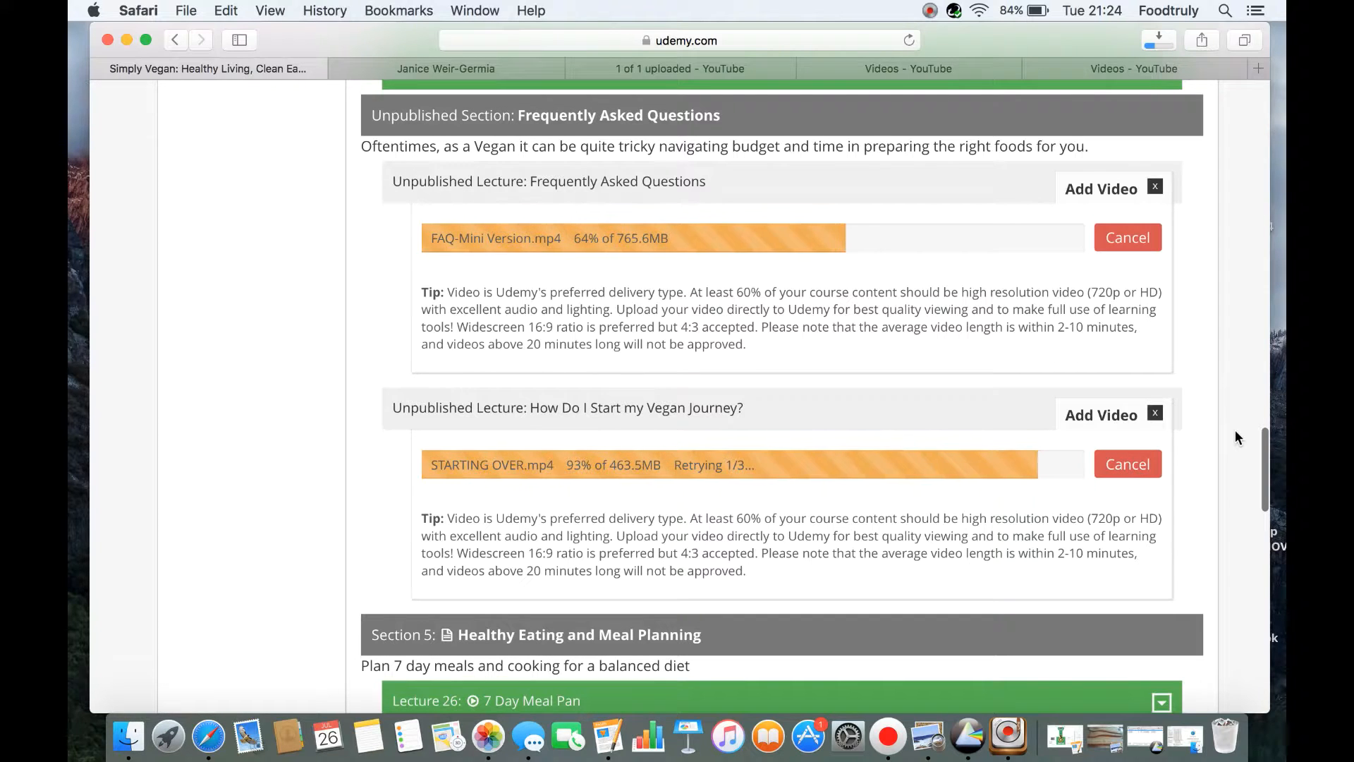
pyautogui.scroll(5, 1234, 437)
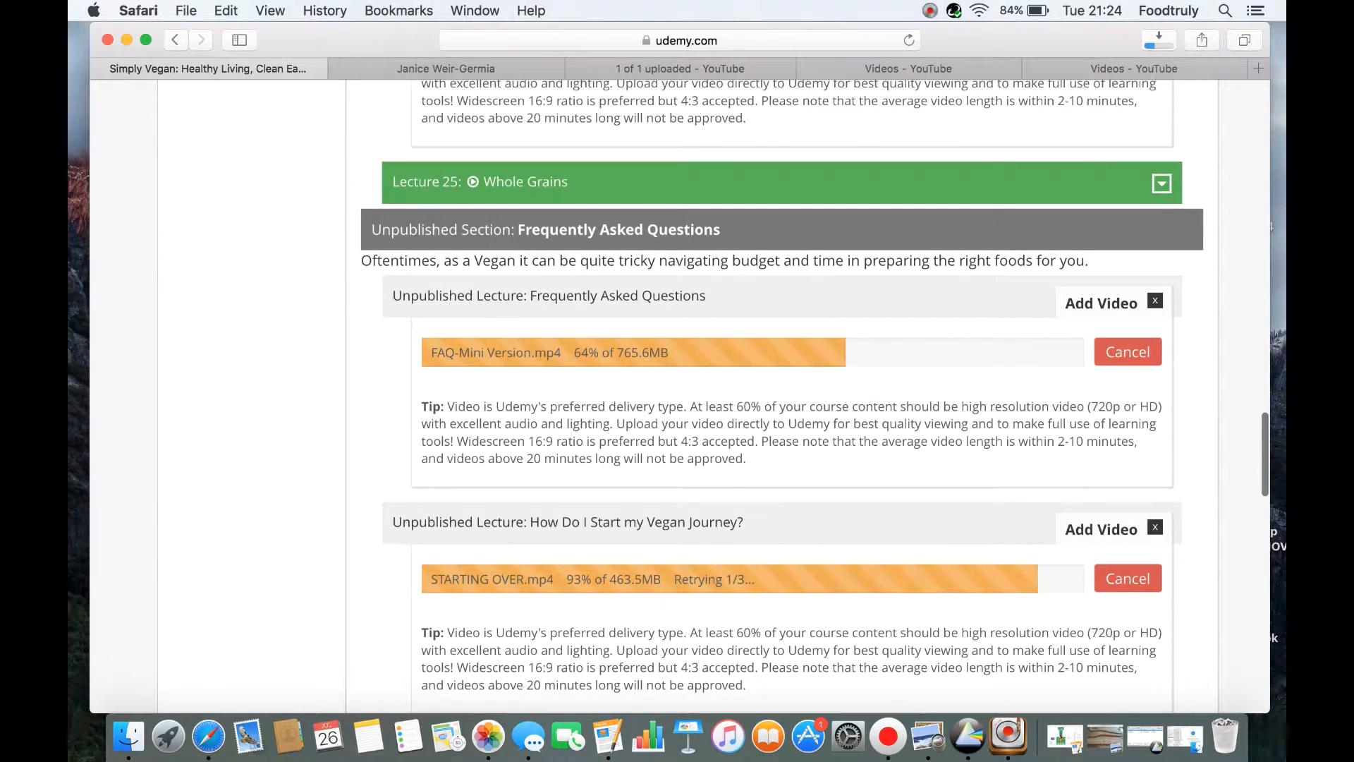
pyautogui.scroll(5, 782, 395)
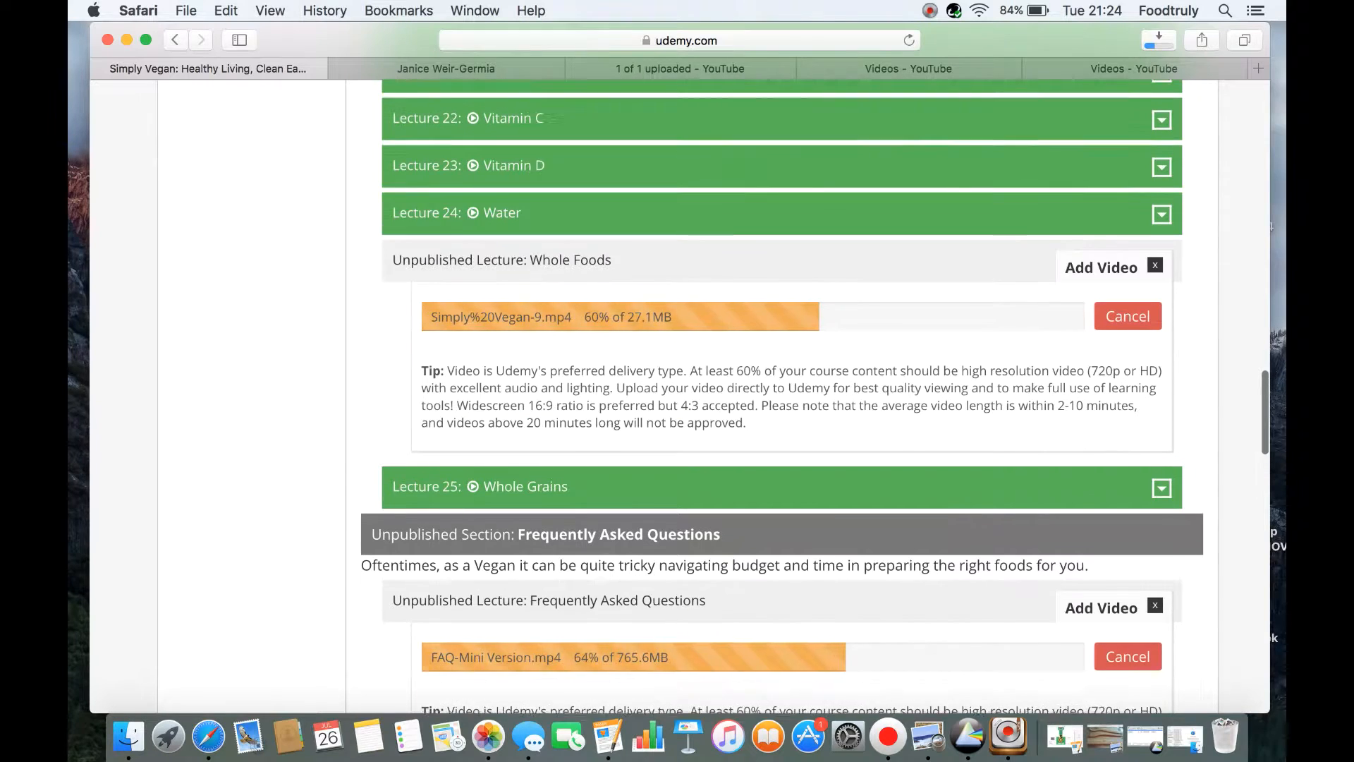
pyautogui.scroll(5, 781, 395)
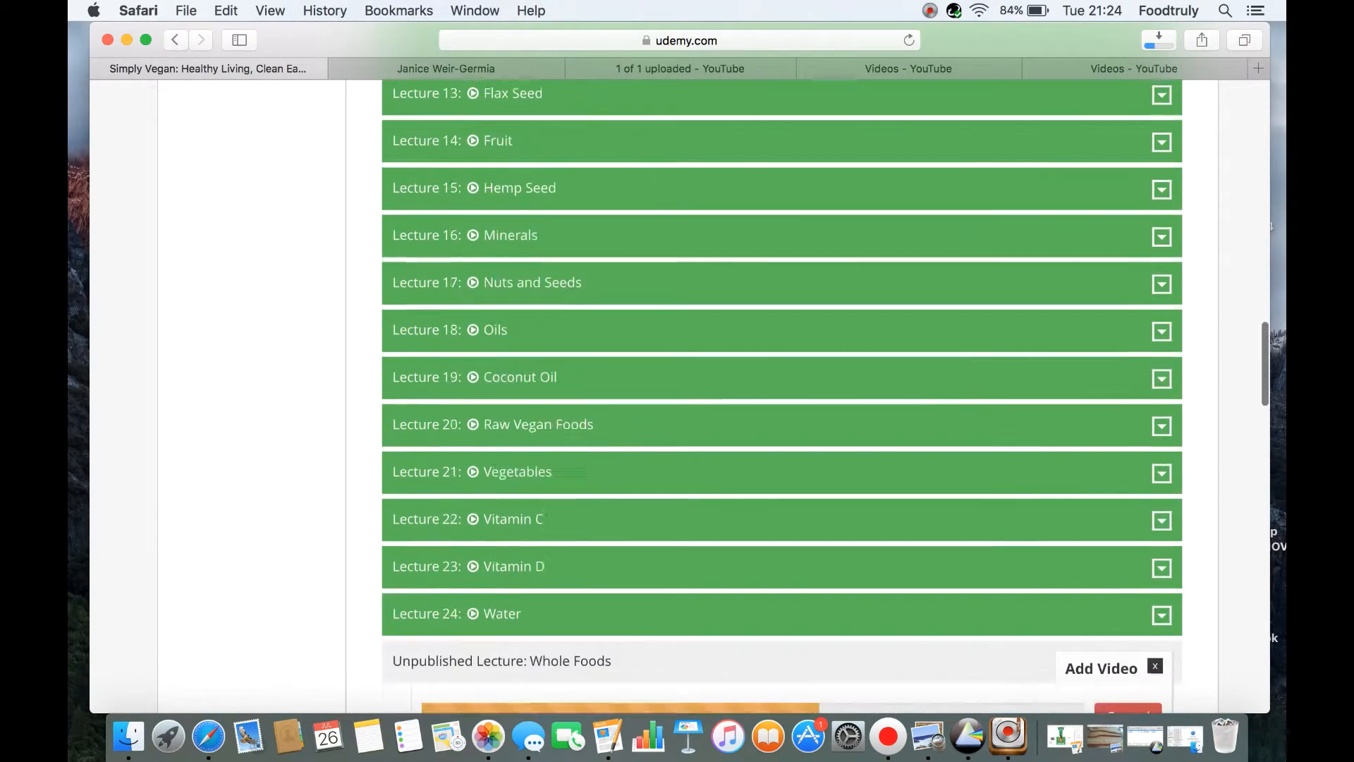
pyautogui.scroll(10, 781, 395)
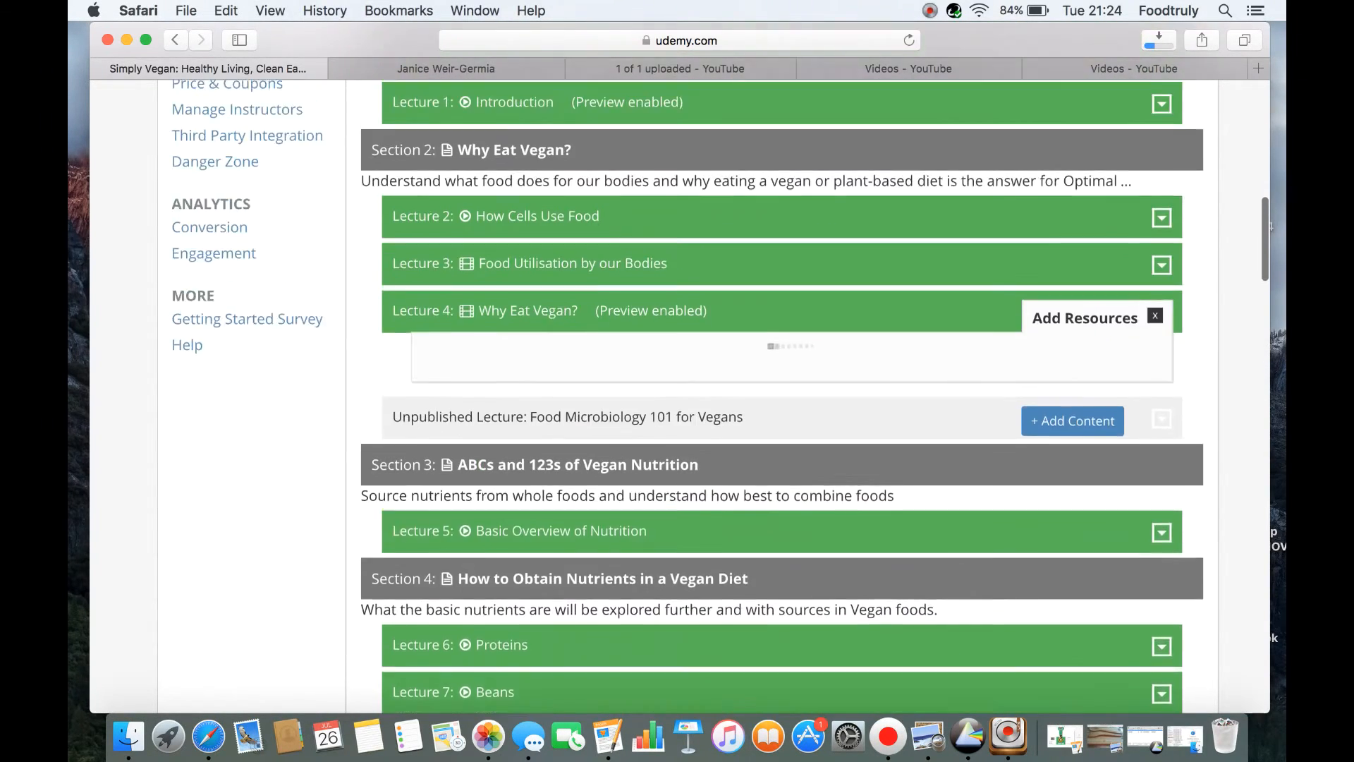
pyautogui.scroll(3, 782, 395)
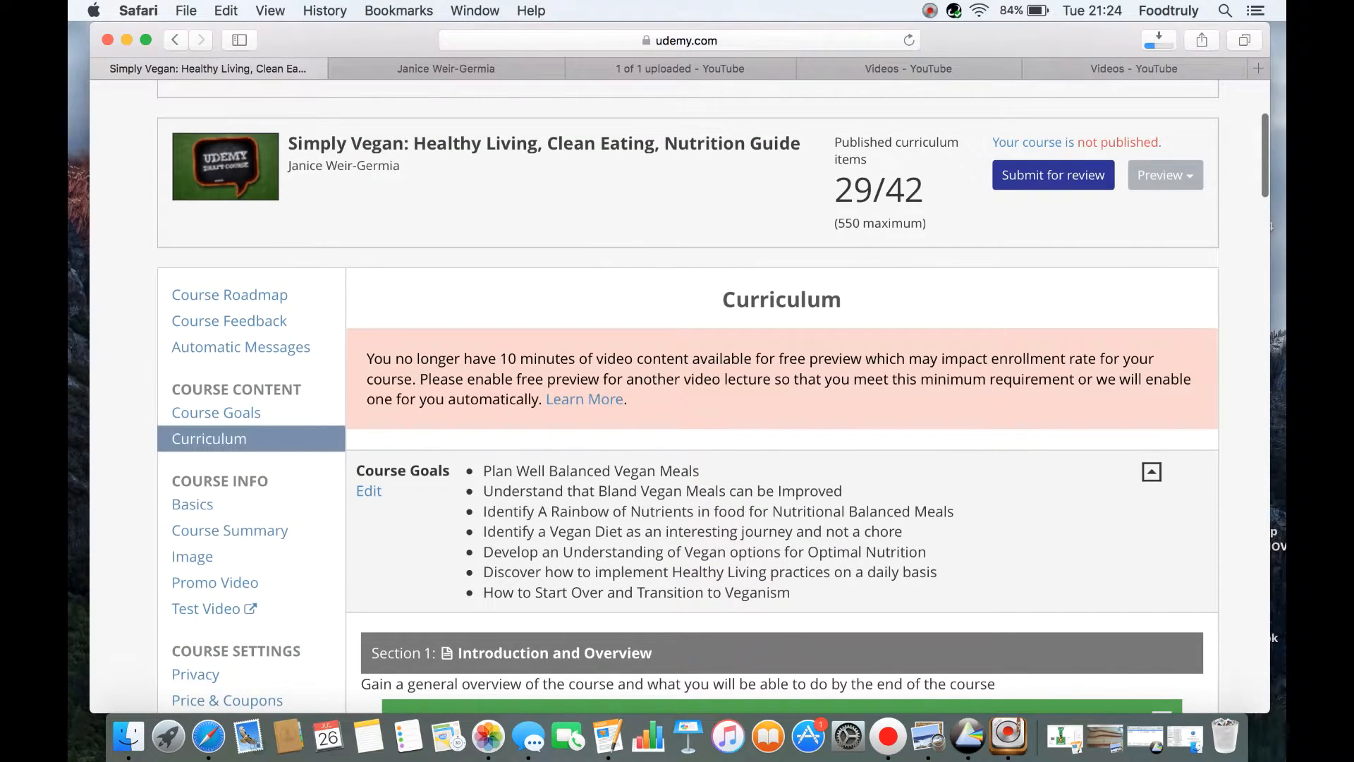
pyautogui.click(1062, 173)
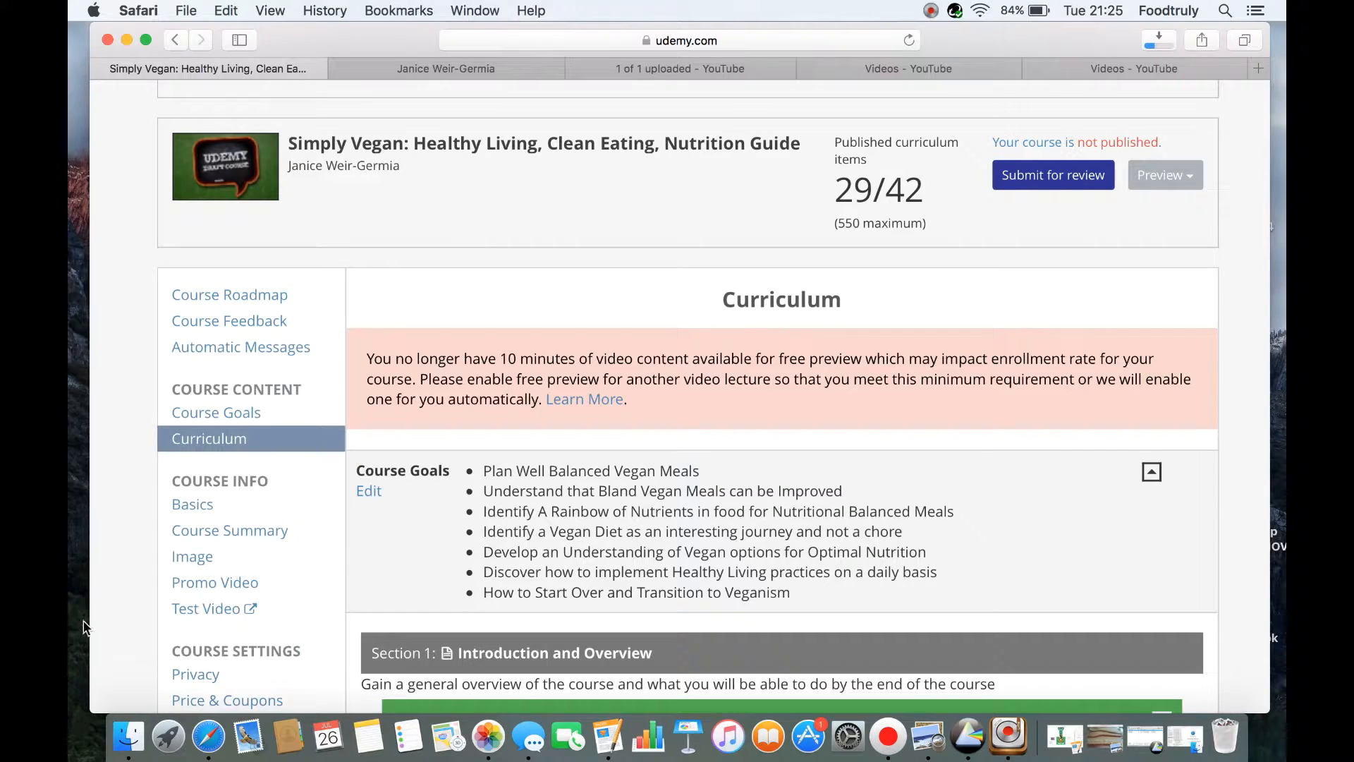
pyautogui.click(887, 736)
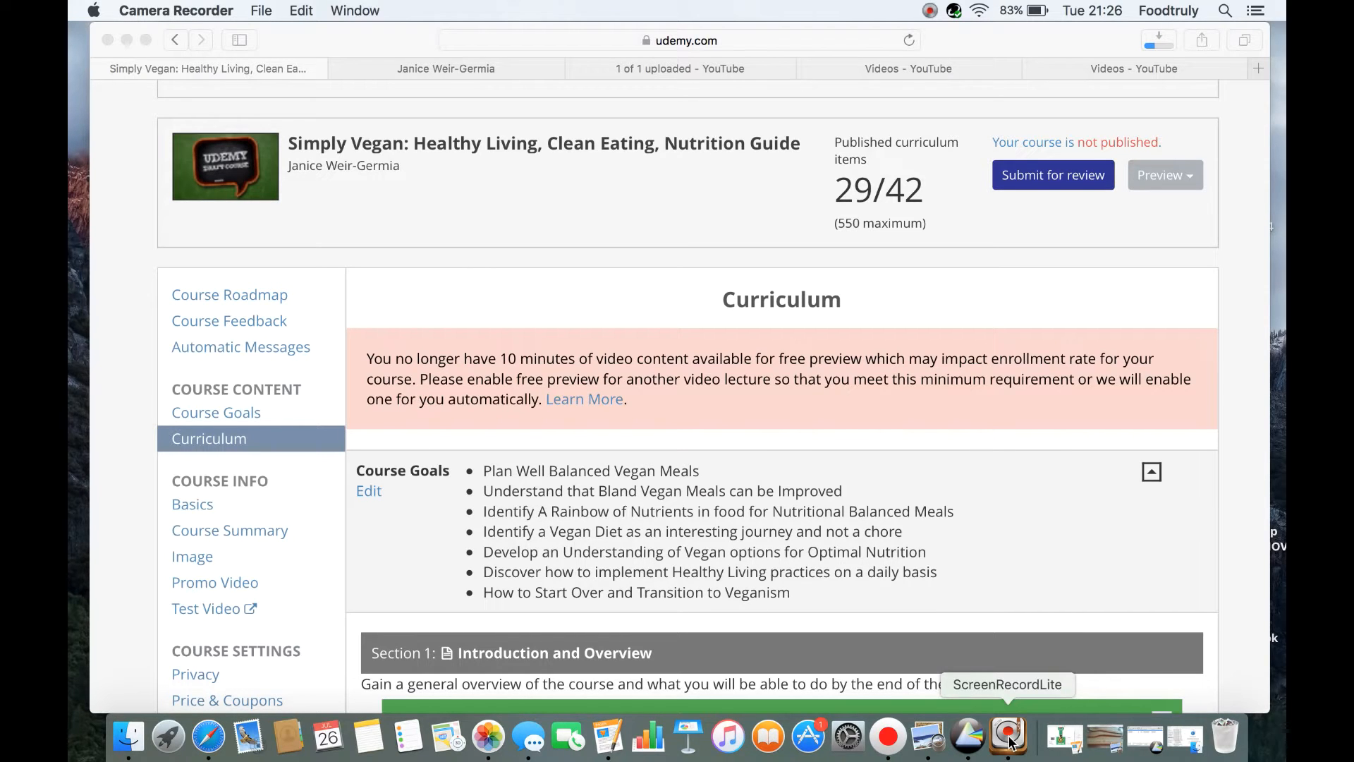
pyautogui.click(1246, 653)
# Look through the curriculum from the introduction down to the Conclusion section, including the lectures with pending video uploads
pyautogui.scroll(-1, 1246, 653)
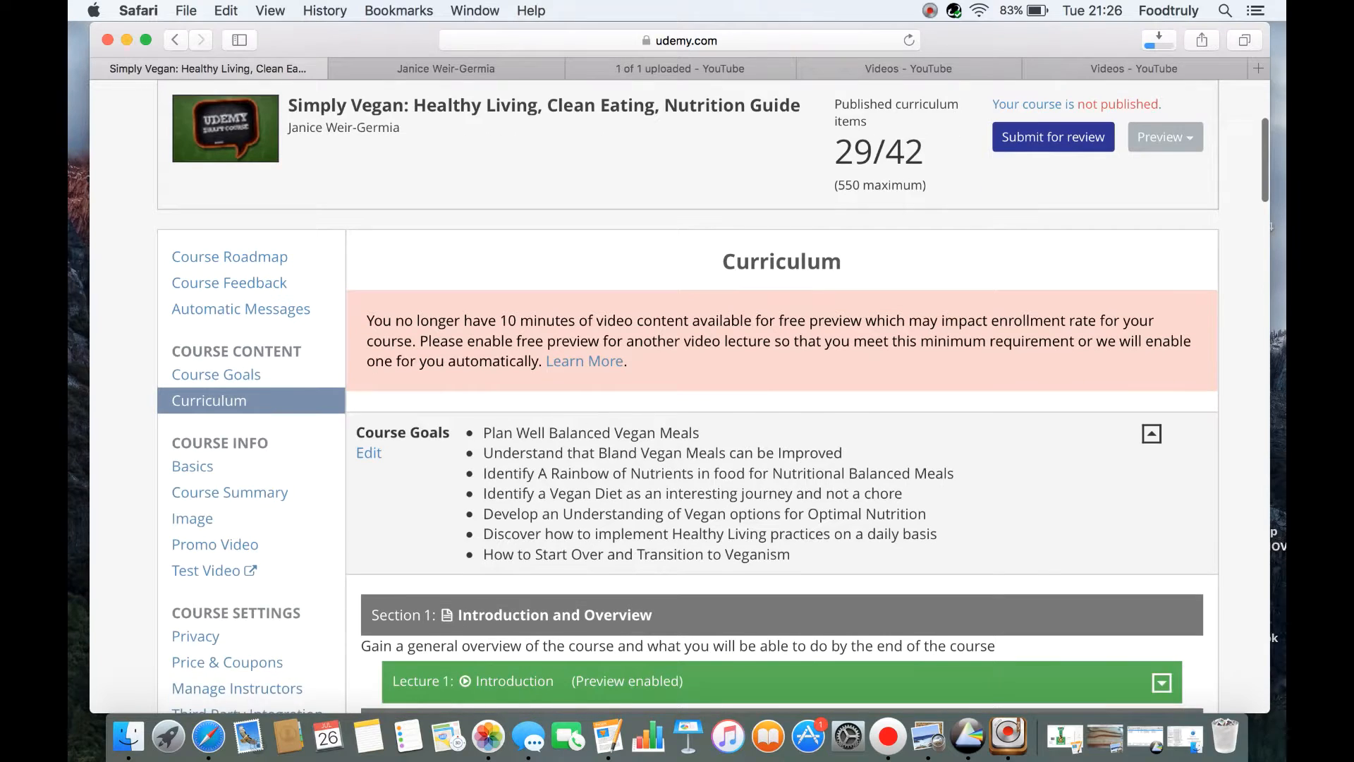
pyautogui.scroll(-15, 1246, 653)
pyautogui.scroll(-13, 781, 395)
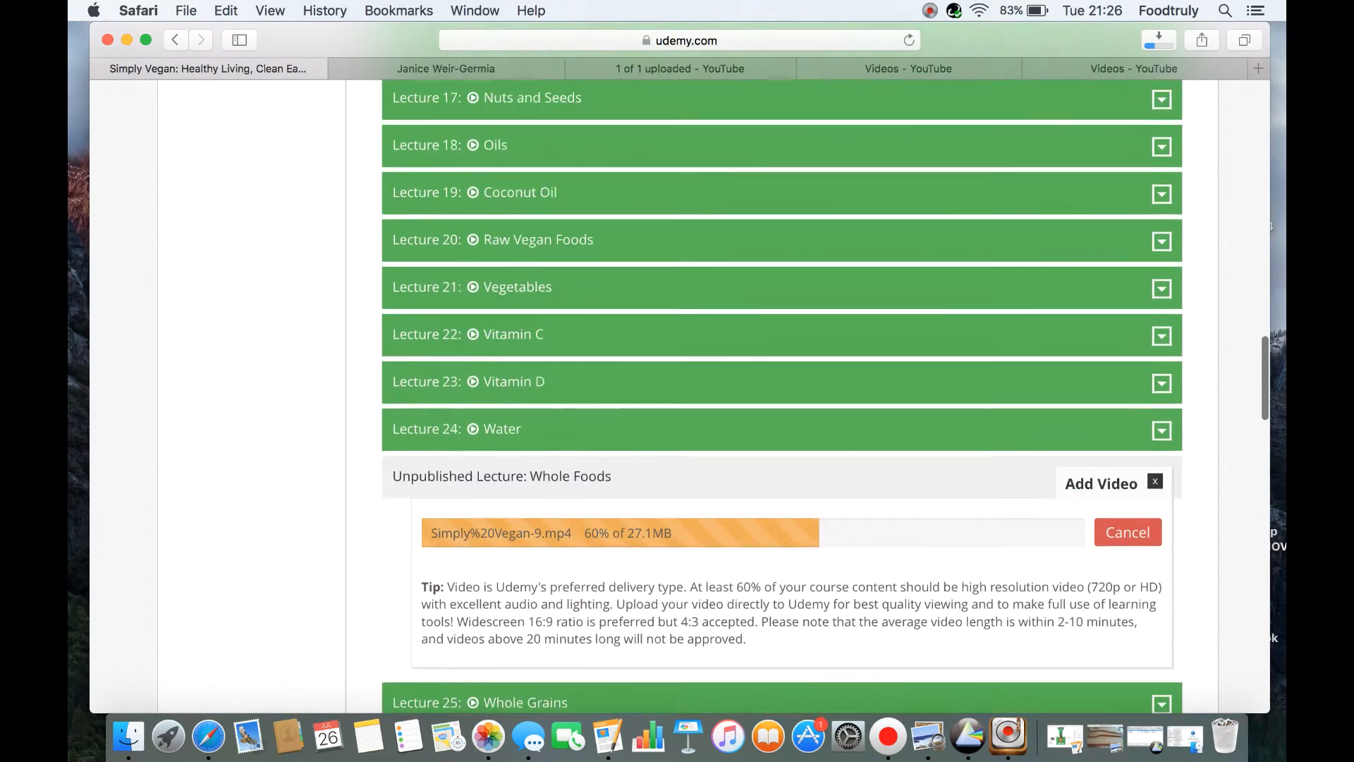
pyautogui.scroll(-6, 781, 395)
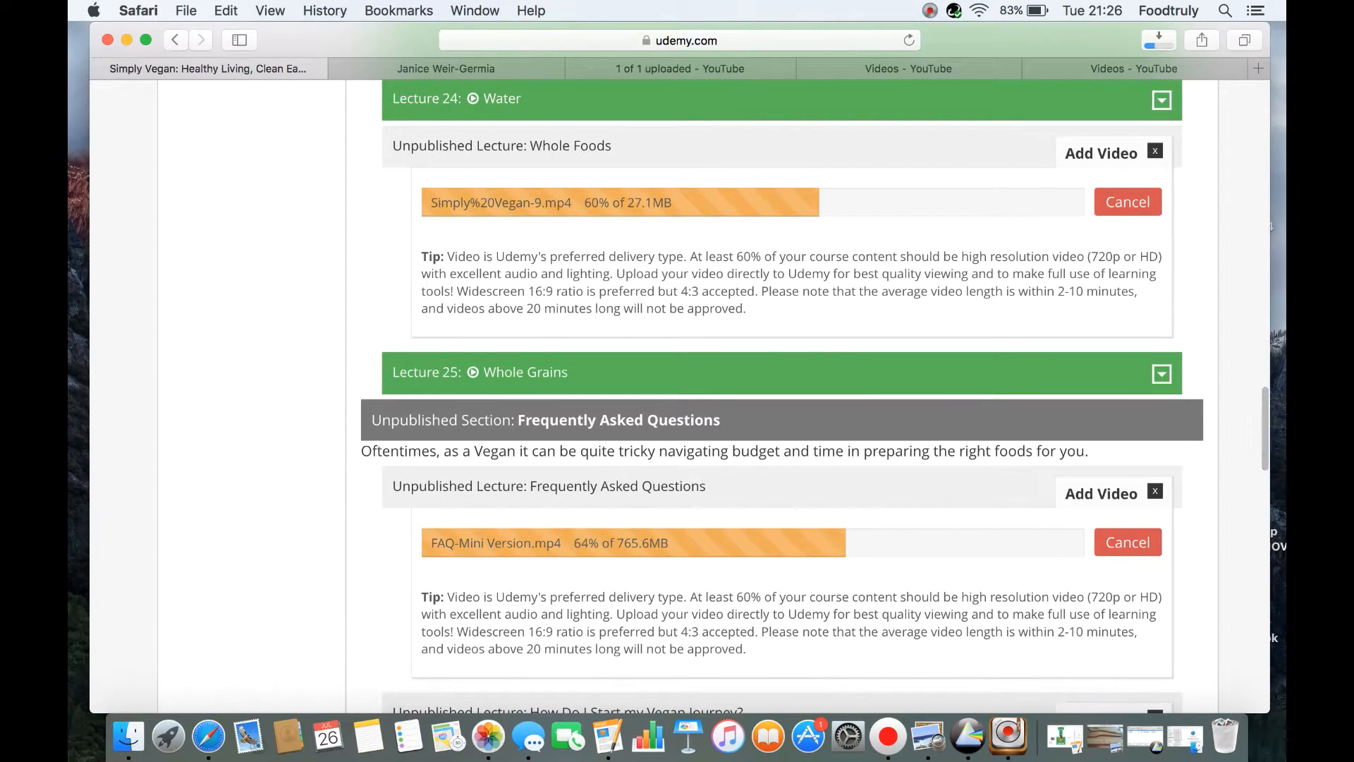
pyautogui.scroll(-5, 781, 395)
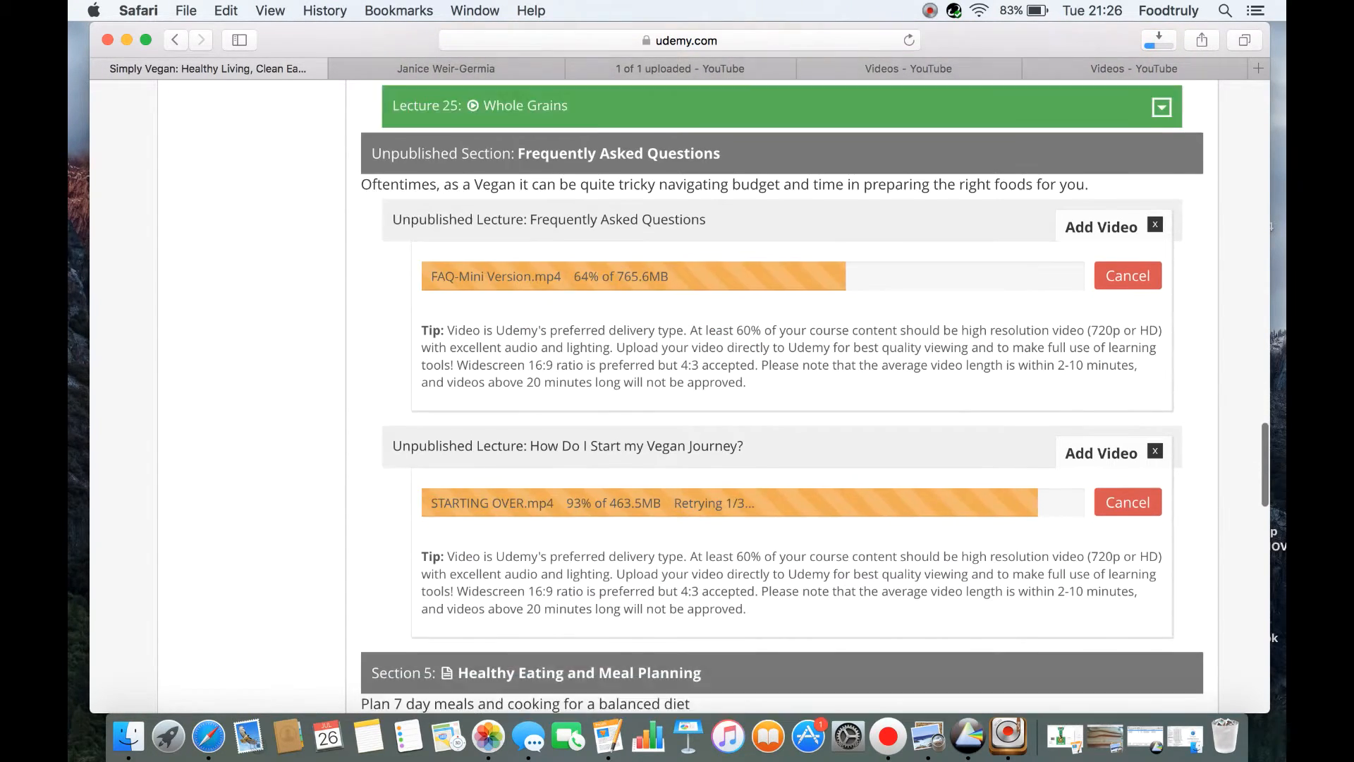
pyautogui.scroll(-7, 781, 395)
pyautogui.scroll(-1, 781, 395)
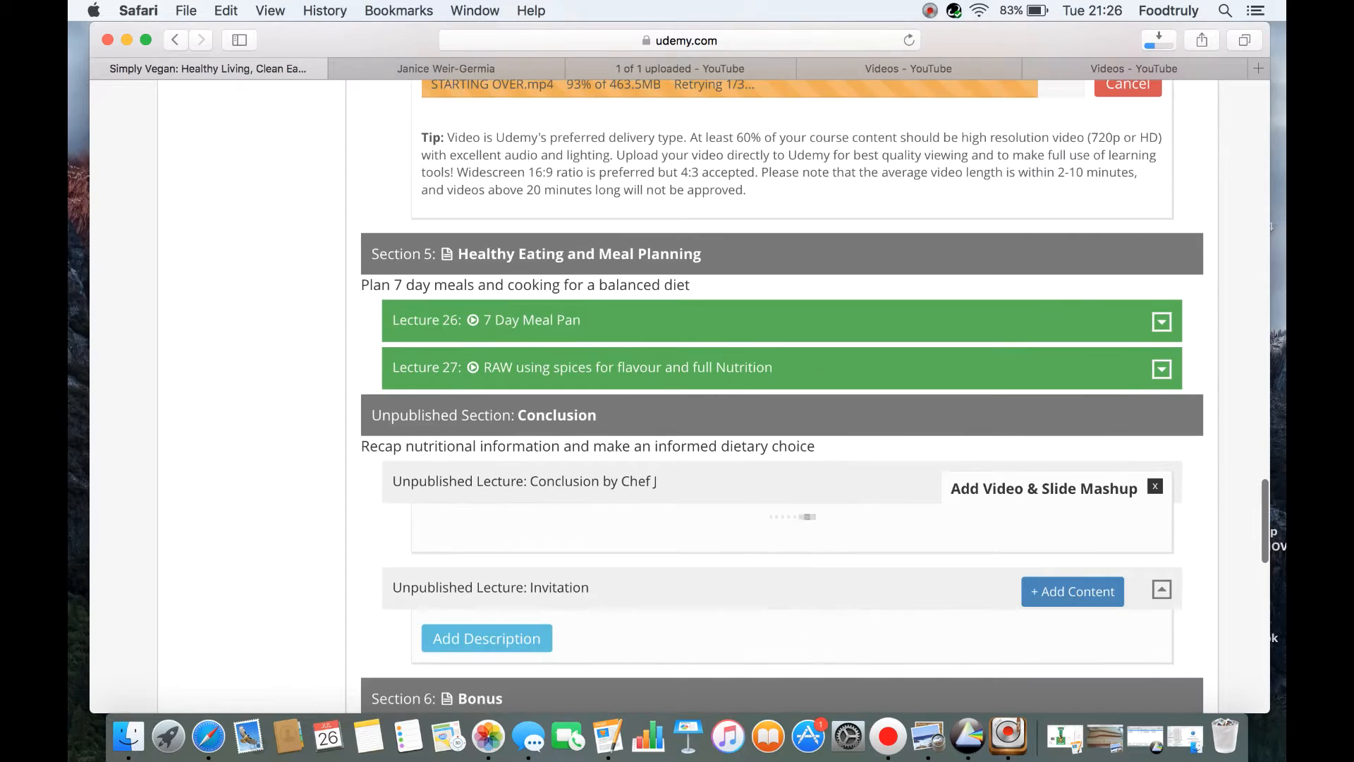